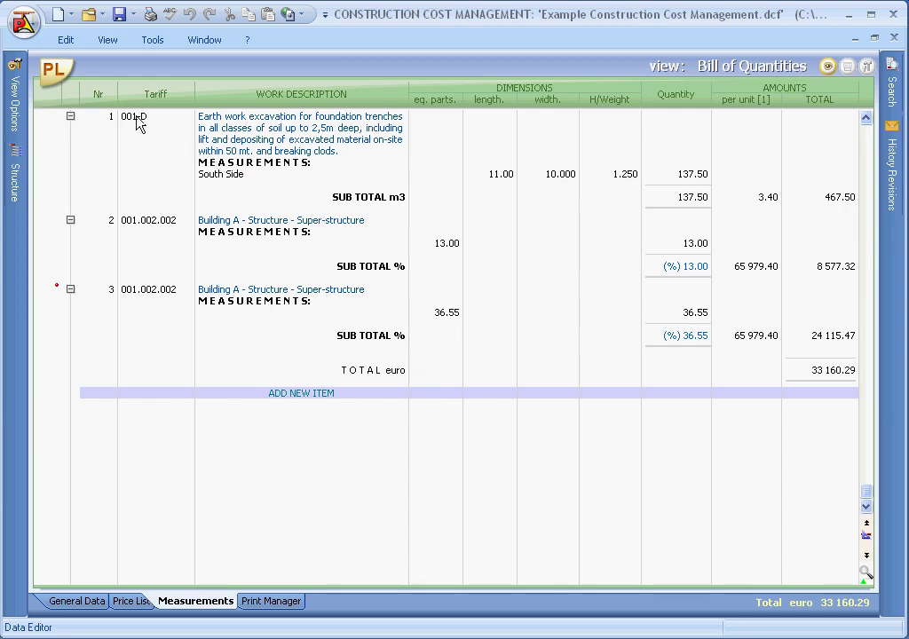
Step: Insert the form work item 002-E from the price list at the end of the bill of quantities
{"action": "left_click", "coordinate": [55, 77]}
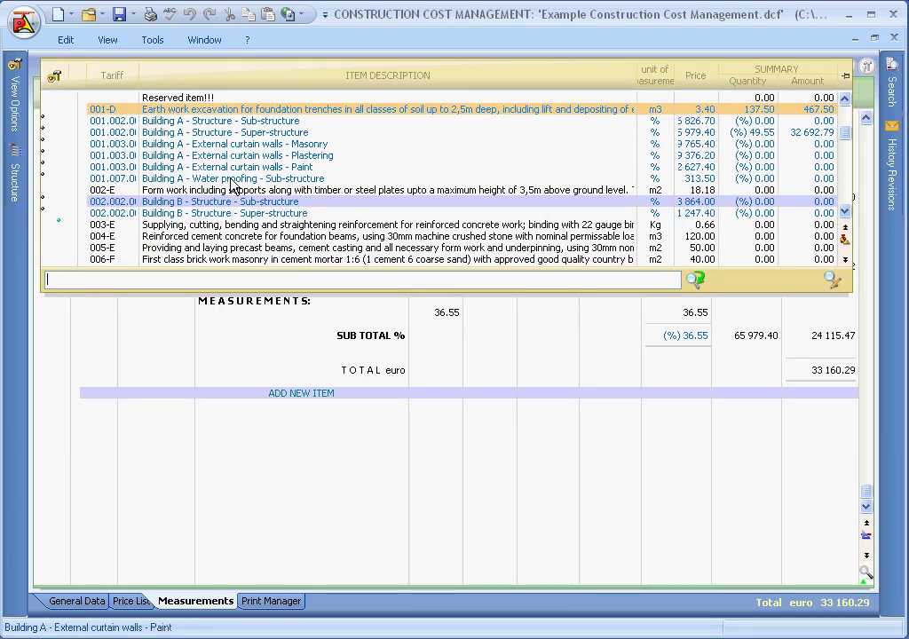
{"action": "left_click_drag", "start_coordinate": [278, 191], "coordinate": [321, 425]}
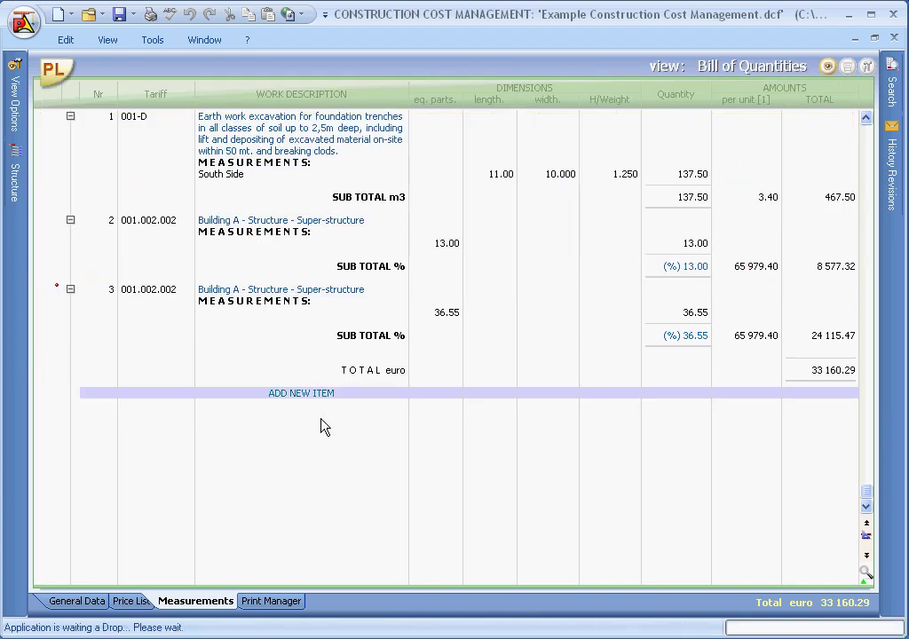
{"action": "left_click", "coordinate": [372, 560]}
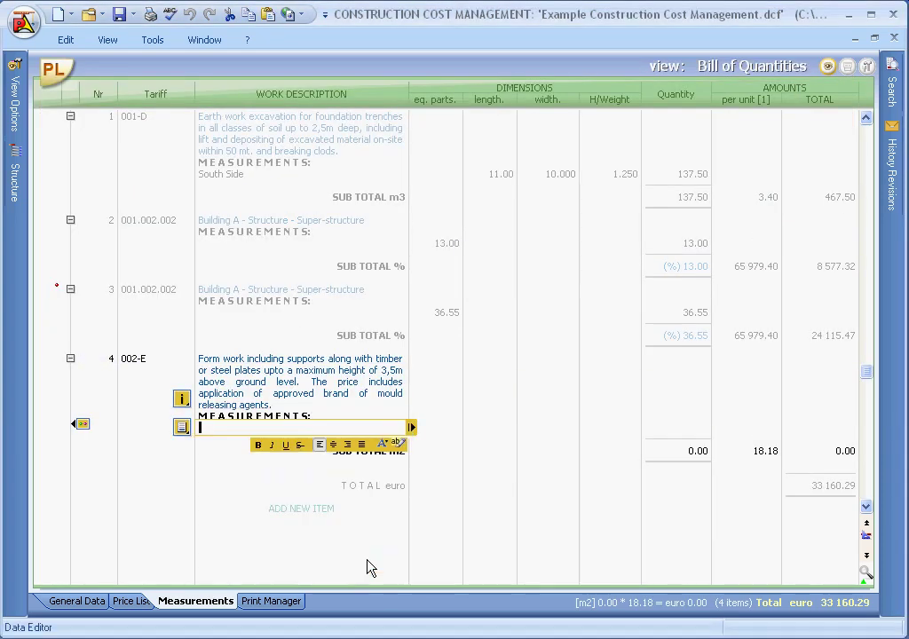
Step: Enter the first measurement of item 002-E with length 6, width 7 and height 0.5
{"action": "key", "text": "Tab"}
{"action": "type", "text": "6"}
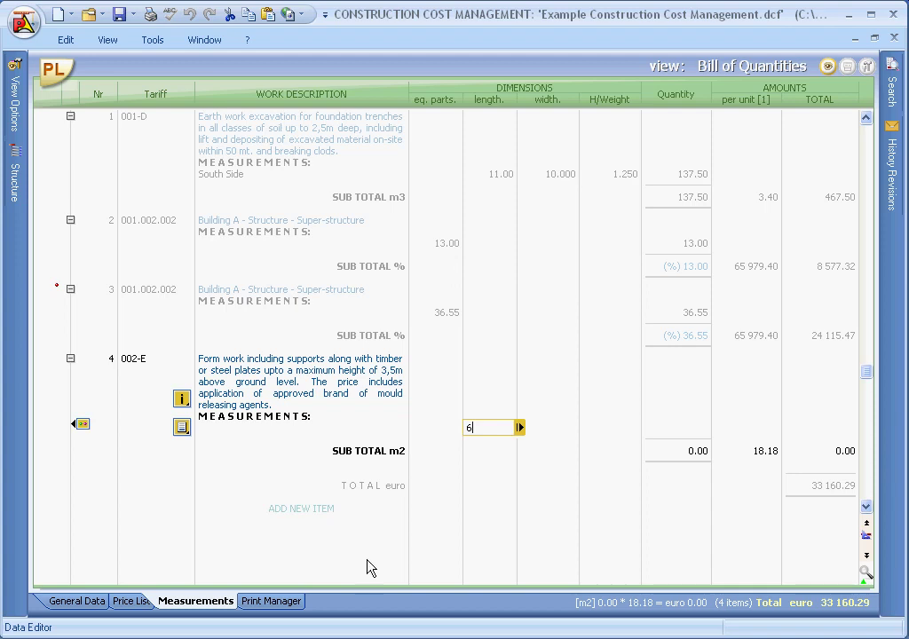
{"action": "key", "text": "Tab"}
{"action": "type", "text": "7"}
{"action": "key", "text": "Tab"}
{"action": "type", "text": ".5"}
{"action": "key", "text": "Return"}
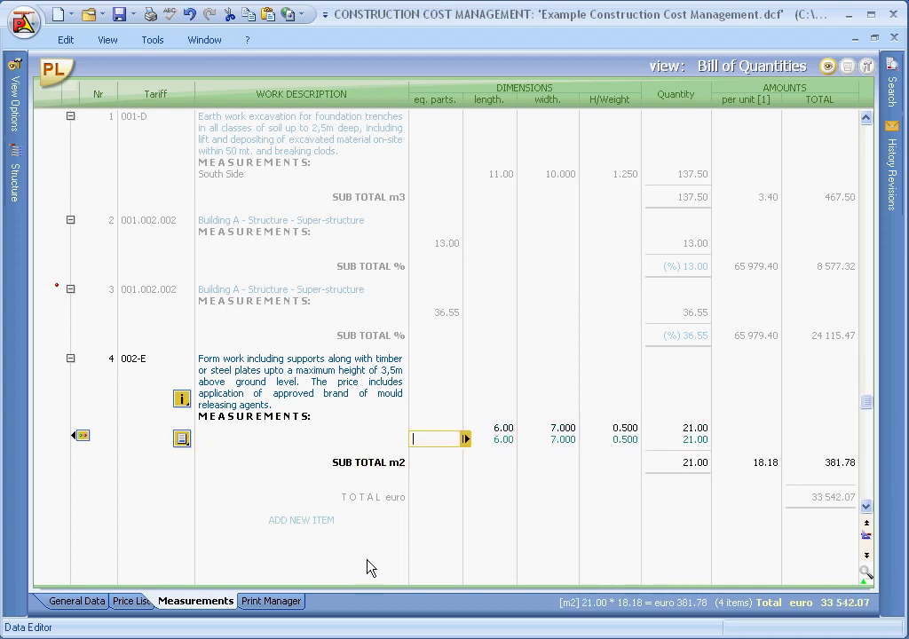
Step: Enter a second measurement row for item 002-E with length 5, width 5 and height 0.25
{"action": "key", "text": "Tab"}
{"action": "type", "text": "5"}
{"action": "key", "text": "Tab"}
{"action": "type", "text": "5"}
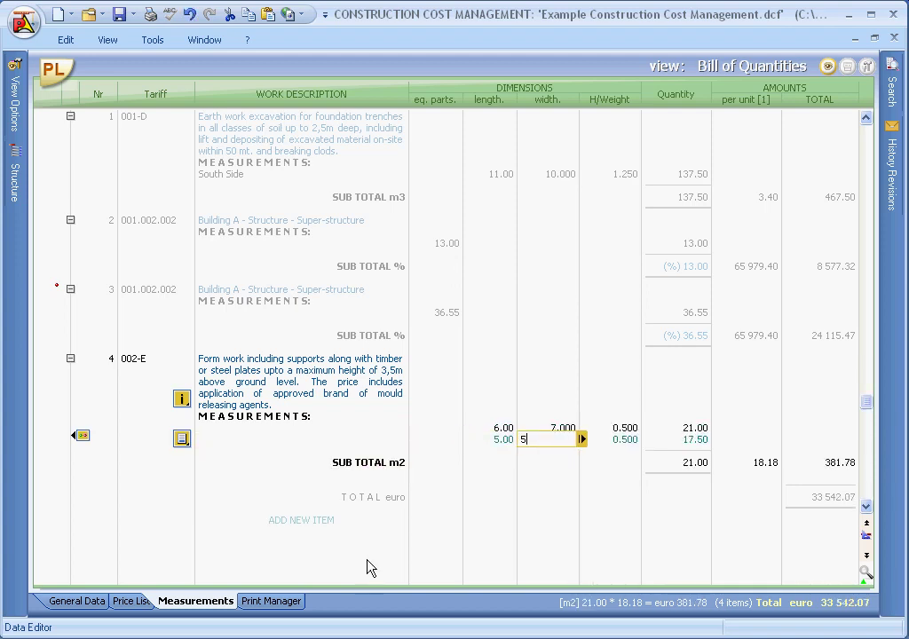
{"action": "key", "text": "Tab"}
{"action": "type", "text": ".25"}
{"action": "key", "text": "Return"}
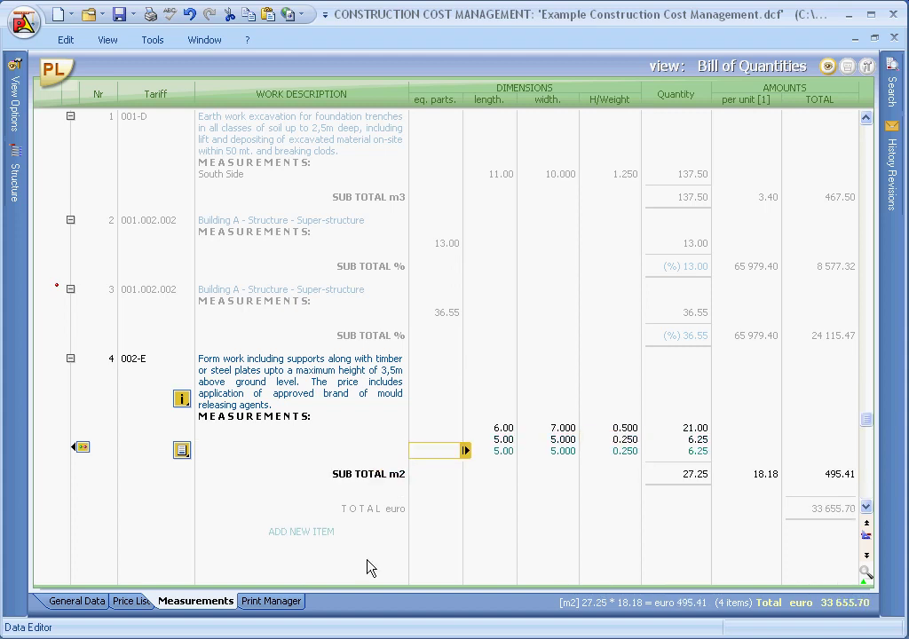
Step: Repeat the 5 × 5 × 0.25 measurement of item 002-E in six more rows and finish editing the item
{"action": "key", "text": "ctrl+d"}
{"action": "key", "text": "ctrl+d"}
{"action": "key", "text": "ctrl+d"}
{"action": "key", "text": "ctrl+d"}
{"action": "key", "text": "ctrl+d"}
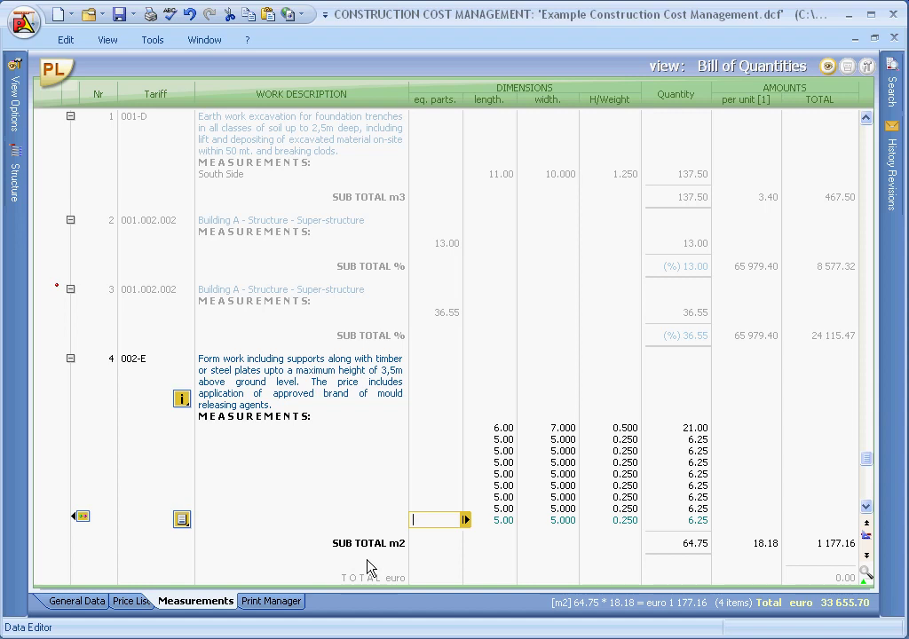
{"action": "key", "text": "Escape"}
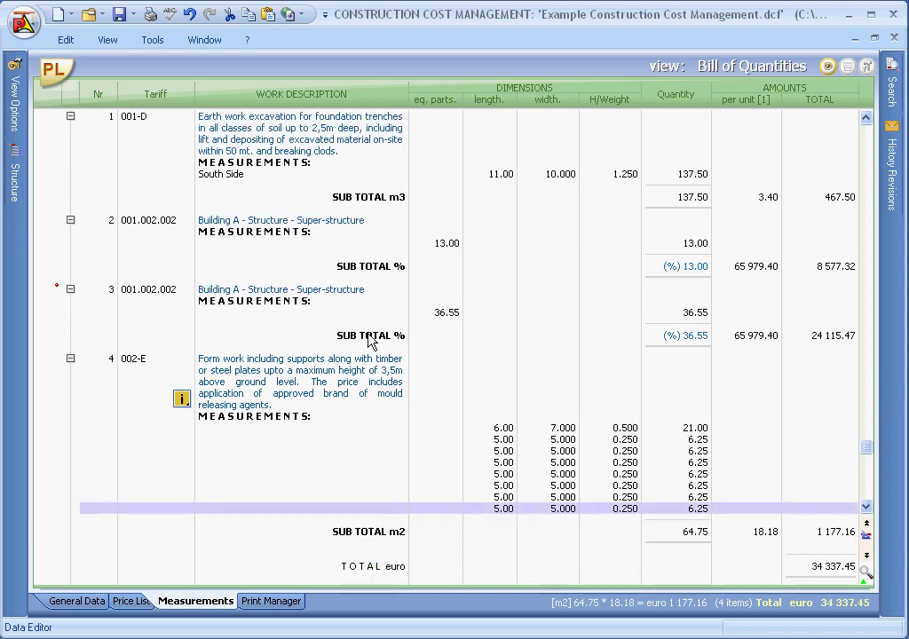
Step: Insert the lump sum item Building A - Structure - Super-structure from the price list, accepting its default date and categories
{"action": "left_click", "coordinate": [55, 71]}
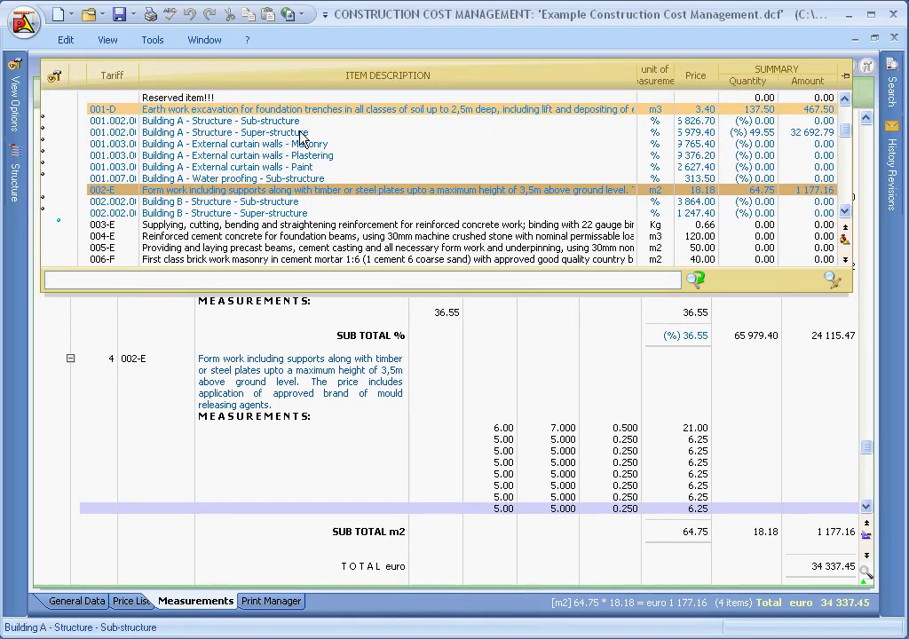
{"action": "left_click_drag", "start_coordinate": [300, 137], "coordinate": [338, 553]}
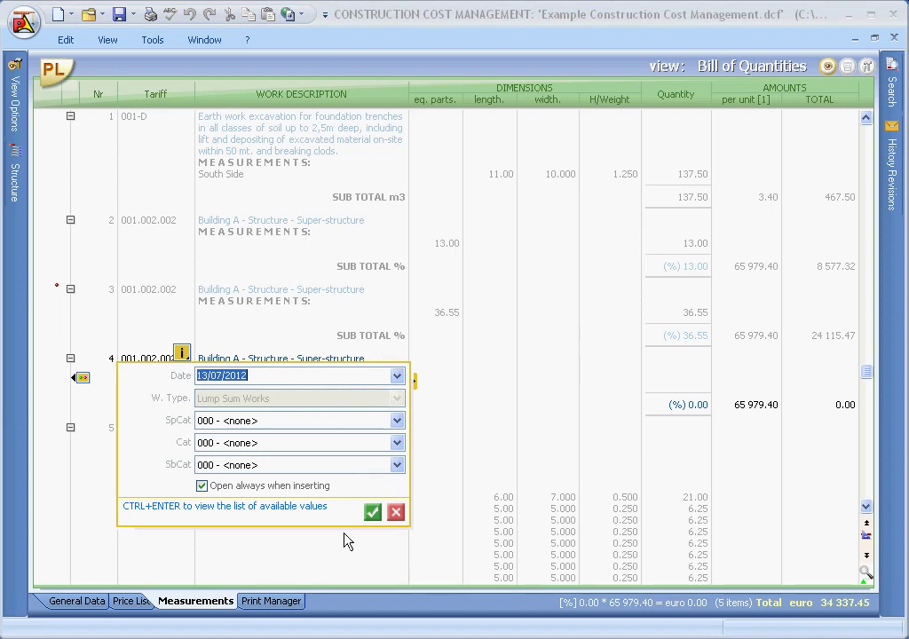
{"action": "left_click", "coordinate": [372, 513]}
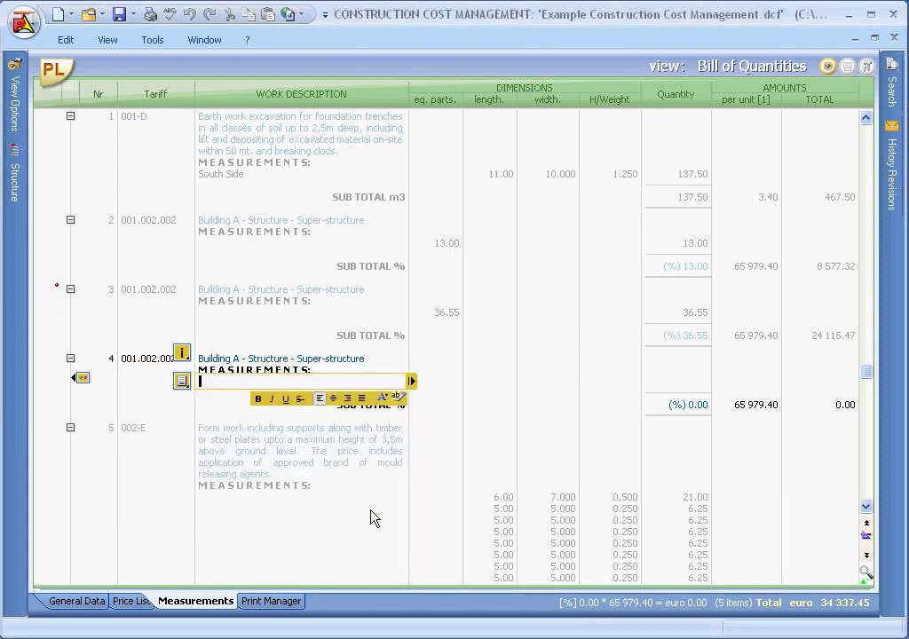
Step: Enter 45 equal parts as the measurement of the new Super-structure item and finish editing it
{"action": "key", "text": "Tab"}
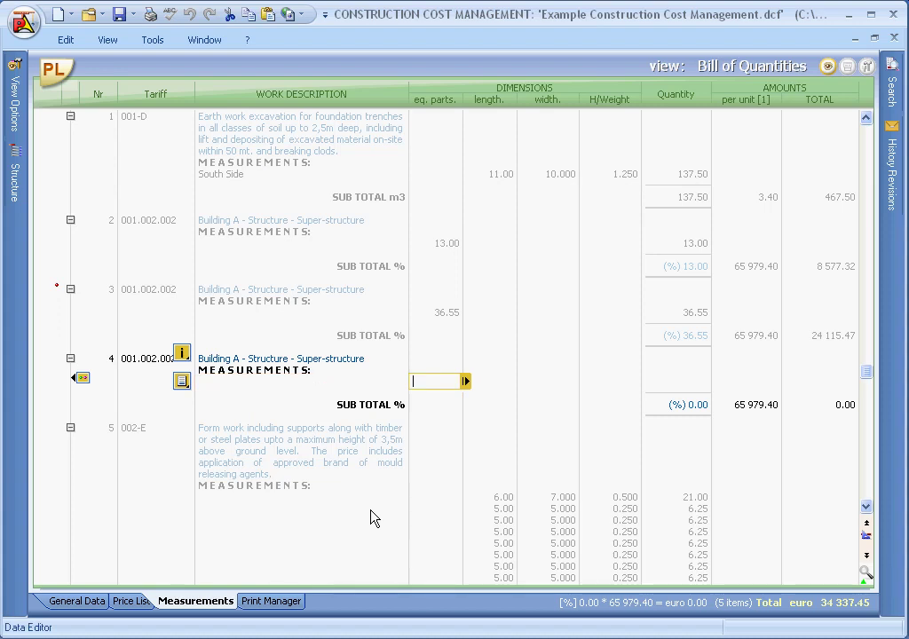
{"action": "type", "text": "45"}
{"action": "key", "text": "Tab"}
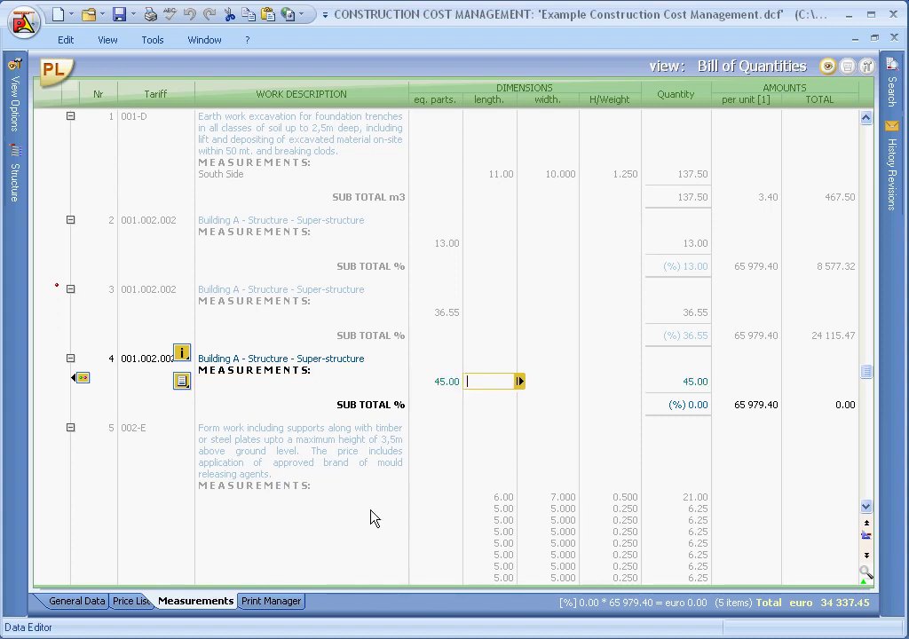
{"action": "key", "text": "Return"}
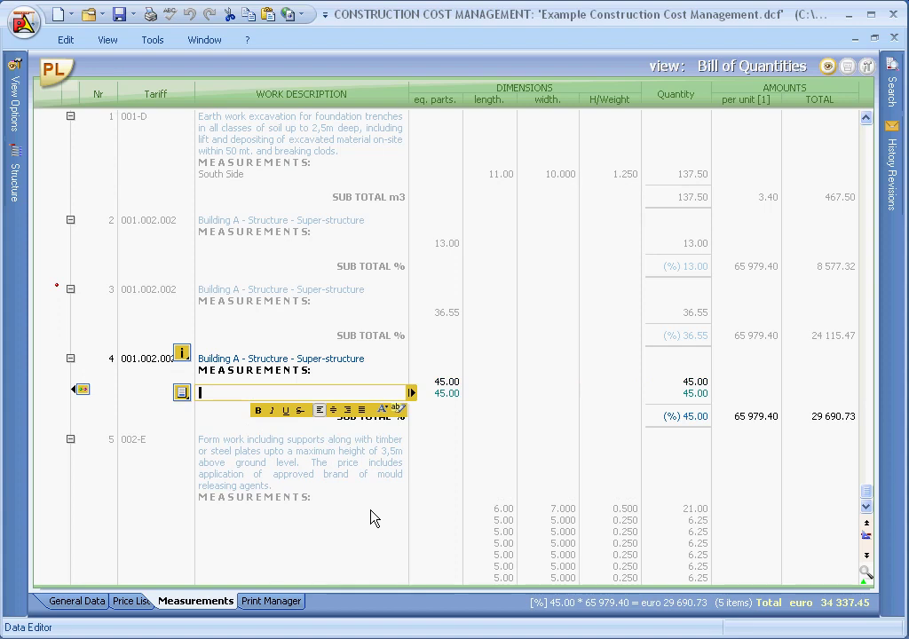
{"action": "key", "text": "Escape"}
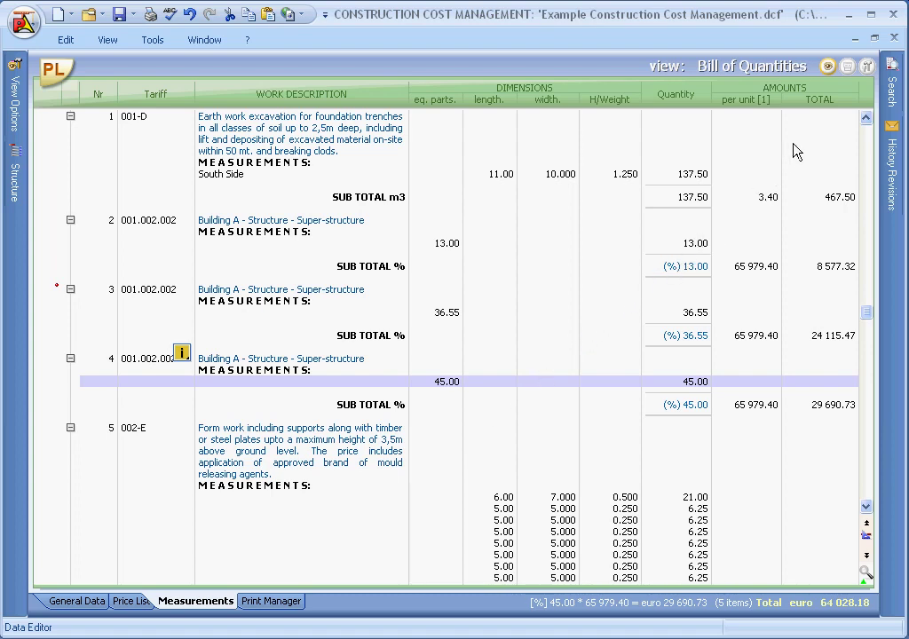
Step: Display the Work Progress Statement and expand items 001-D and 001.002.002 to show their individual entries
{"action": "left_click", "coordinate": [828, 68]}
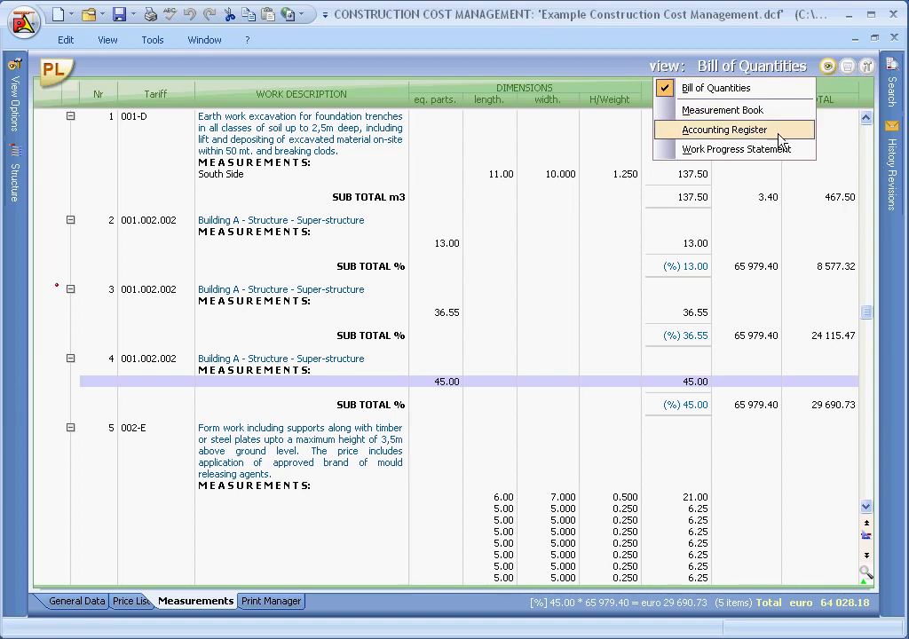
{"action": "left_click", "coordinate": [715, 149]}
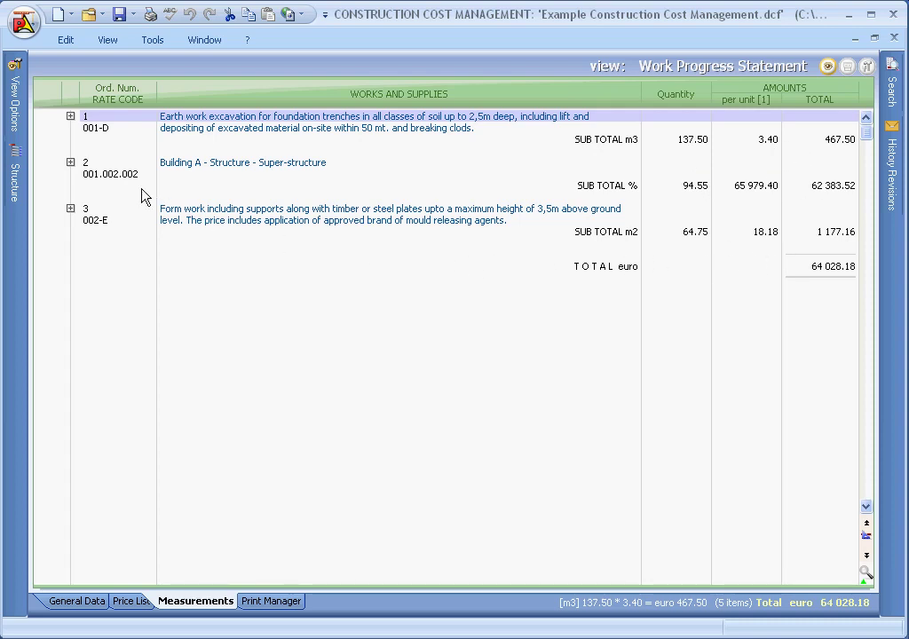
{"action": "left_click", "coordinate": [70, 116]}
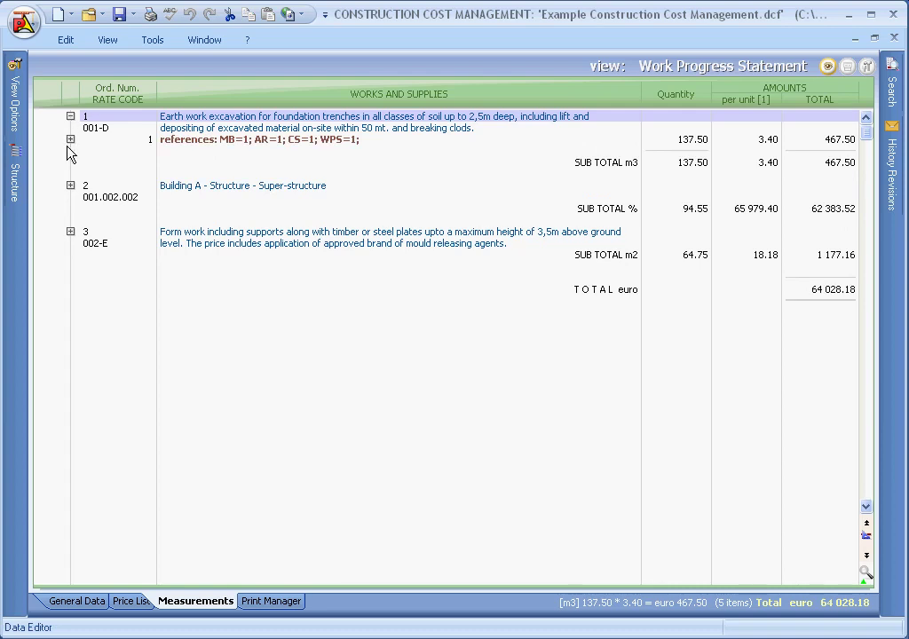
{"action": "left_click", "coordinate": [70, 186]}
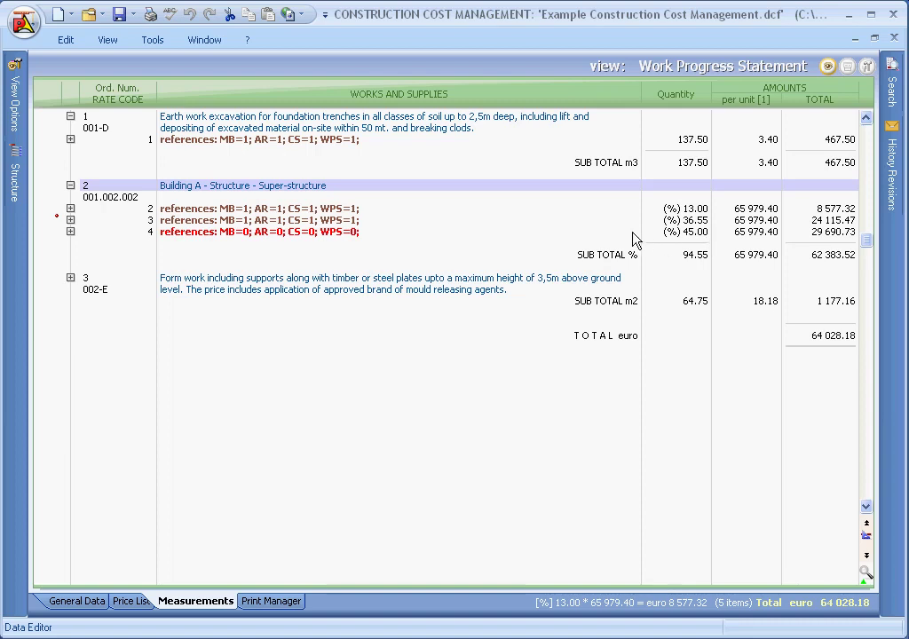
Step: Expand entry 4 under Building A - Structure - Super-structure and change its equal parts measurement to 40
{"action": "left_click", "coordinate": [222, 233]}
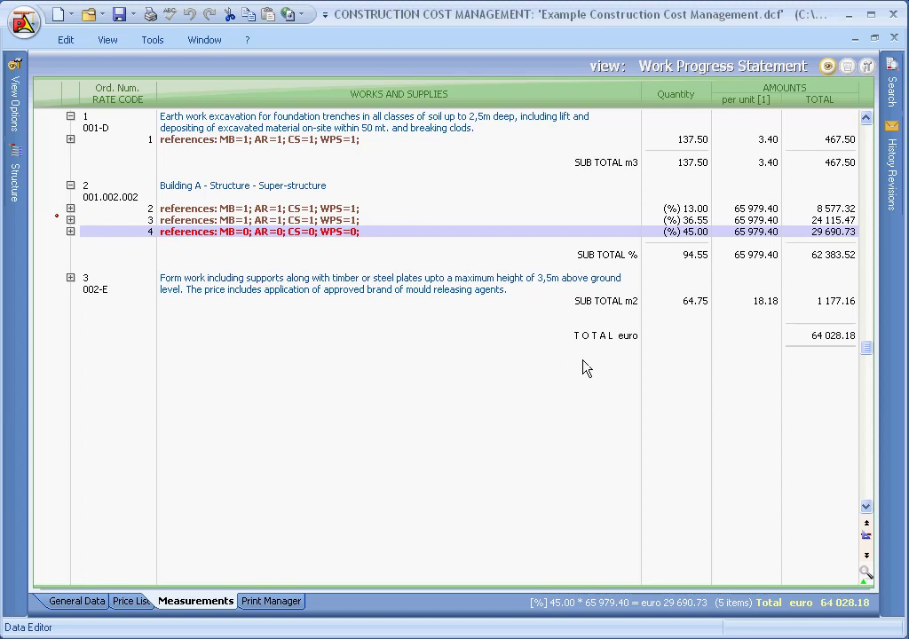
{"action": "left_click", "coordinate": [70, 232]}
{"action": "left_click", "coordinate": [412, 259]}
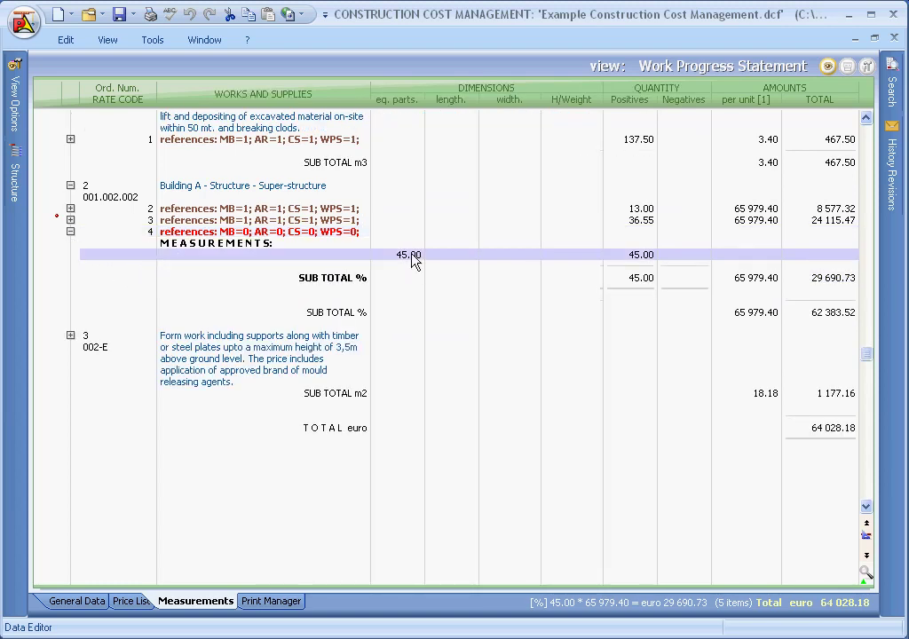
{"action": "left_click", "coordinate": [412, 257]}
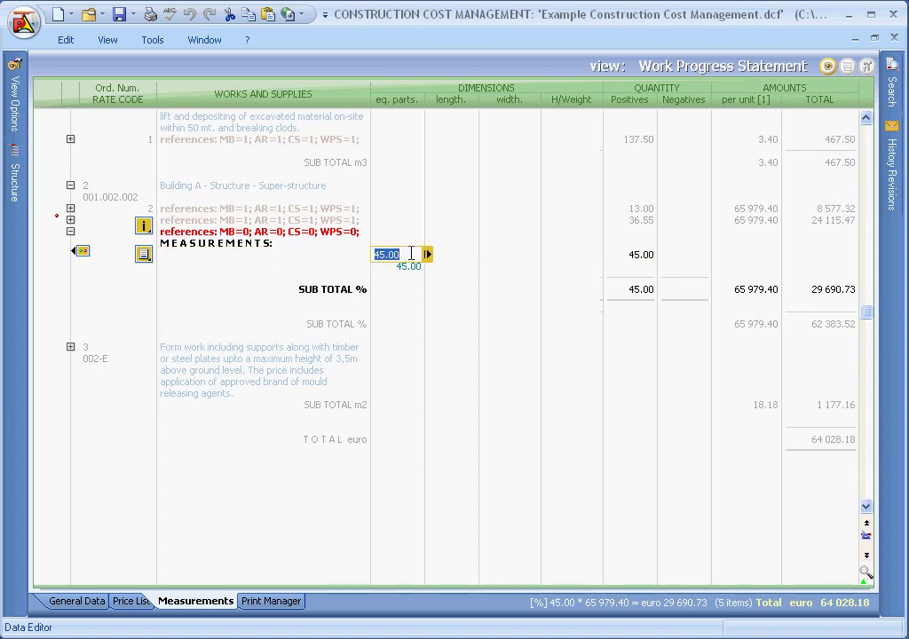
{"action": "key", "text": "BackSpace"}
{"action": "type", "text": "40"}
{"action": "key", "text": "Tab"}
{"action": "key", "text": "Tab"}
{"action": "key", "text": "Tab"}
{"action": "key", "text": "Tab"}
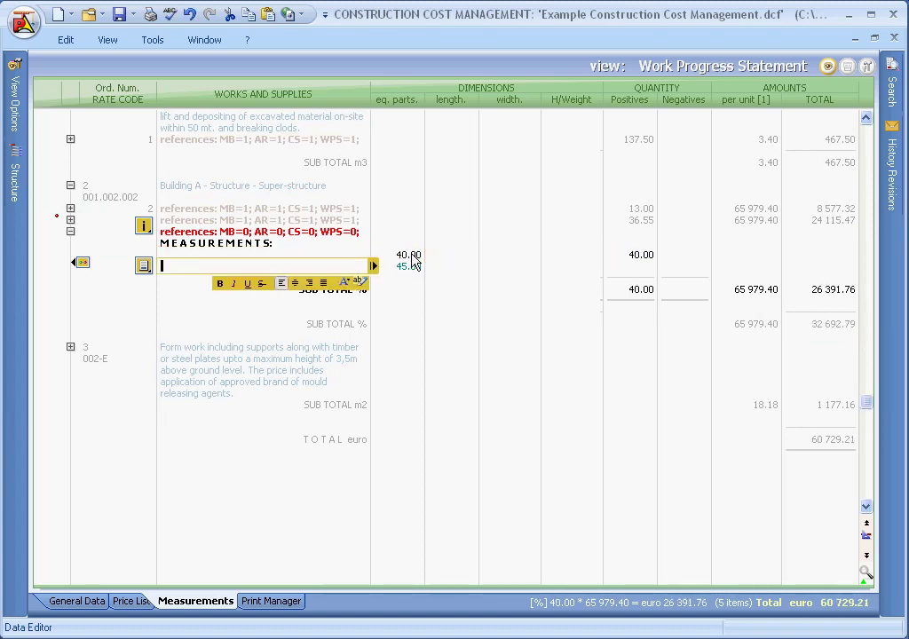
{"action": "key", "text": "Escape"}
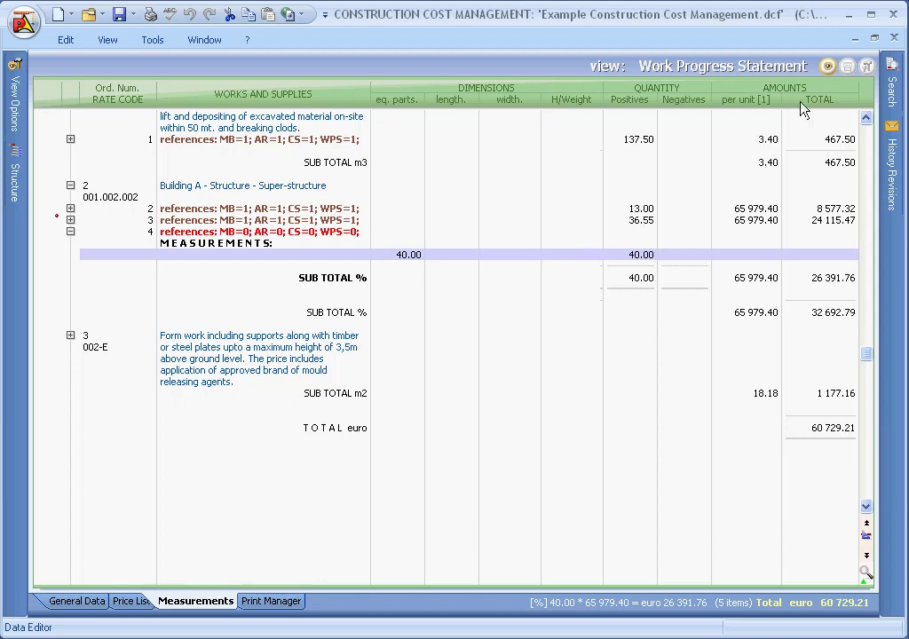
Step: Check item 4's measurement in the Measurement Book view, then return to the Bill of Quantities view
{"action": "left_click", "coordinate": [826, 66]}
{"action": "left_click", "coordinate": [801, 71]}
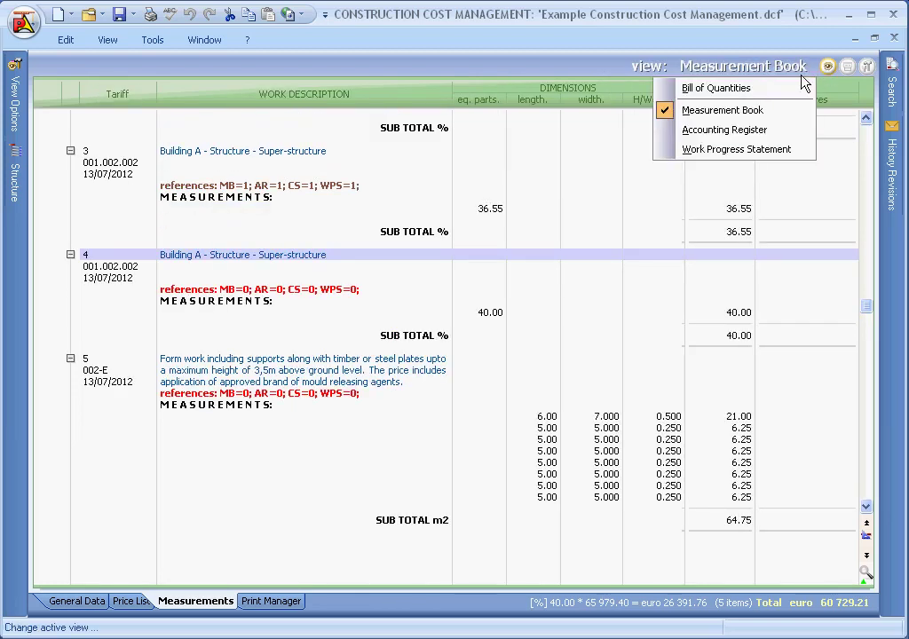
{"action": "left_click", "coordinate": [739, 89]}
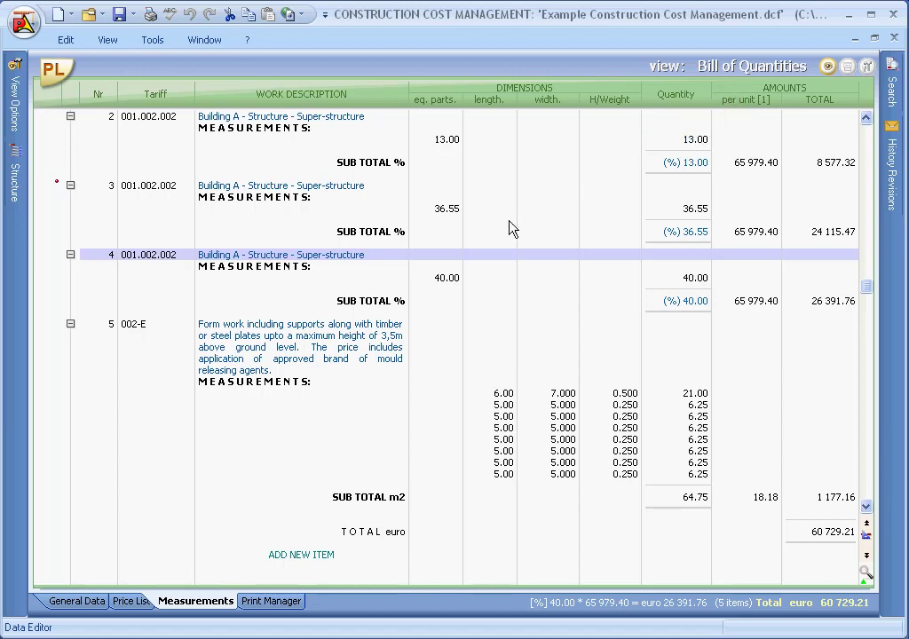
Step: Open the Print Manager and expand the Construction Cost Management documents from Measurement Book to Certificate (standard) to view their existing prints
{"action": "left_click", "coordinate": [257, 601]}
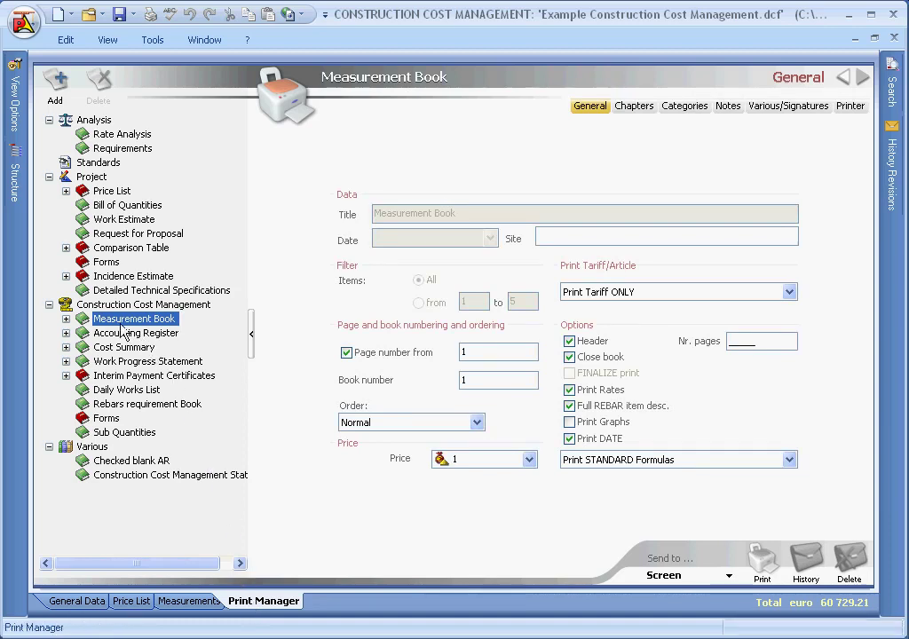
{"action": "left_click", "coordinate": [66, 318]}
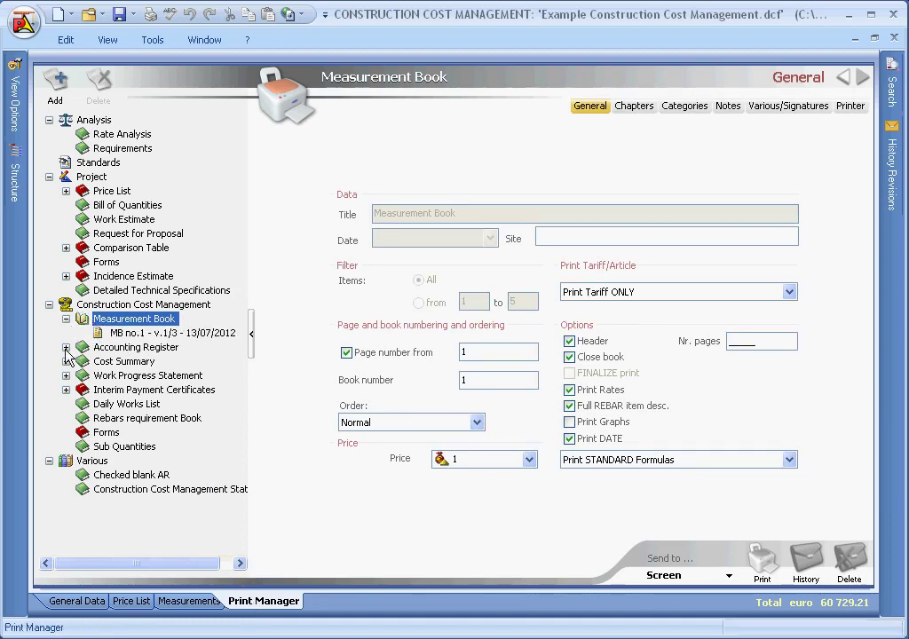
{"action": "left_click", "coordinate": [66, 347]}
{"action": "left_click", "coordinate": [66, 376]}
{"action": "left_click", "coordinate": [66, 404]}
{"action": "left_click", "coordinate": [66, 433]}
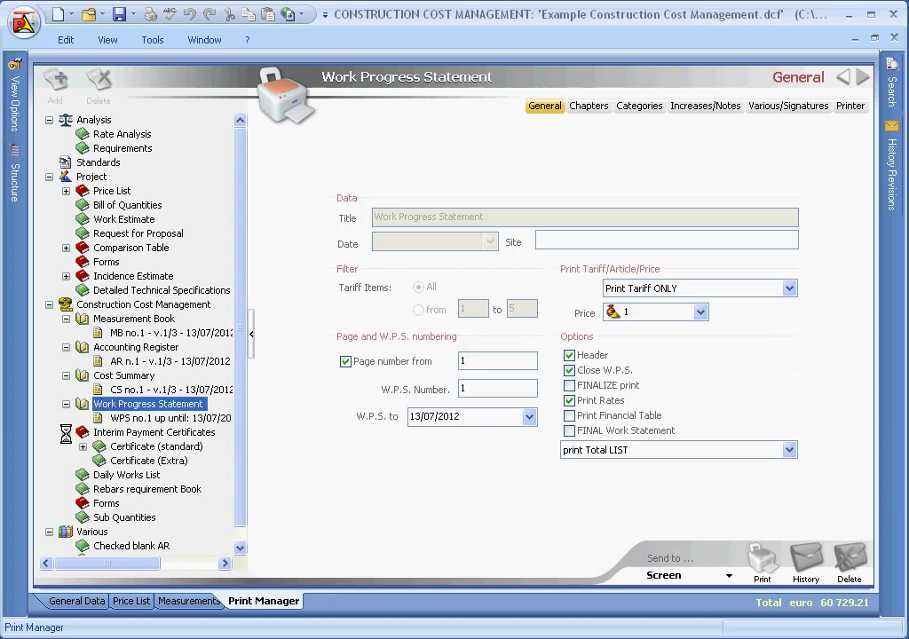
{"action": "left_click", "coordinate": [83, 446]}
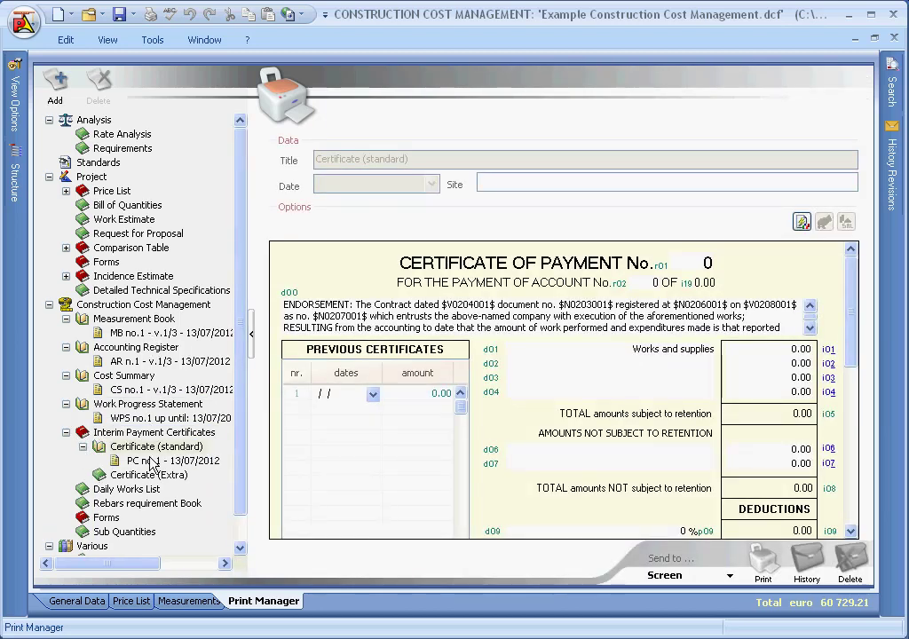
Step: Add a new Measurement Book print and enable the FINALIZE print option for it
{"action": "left_click", "coordinate": [133, 319]}
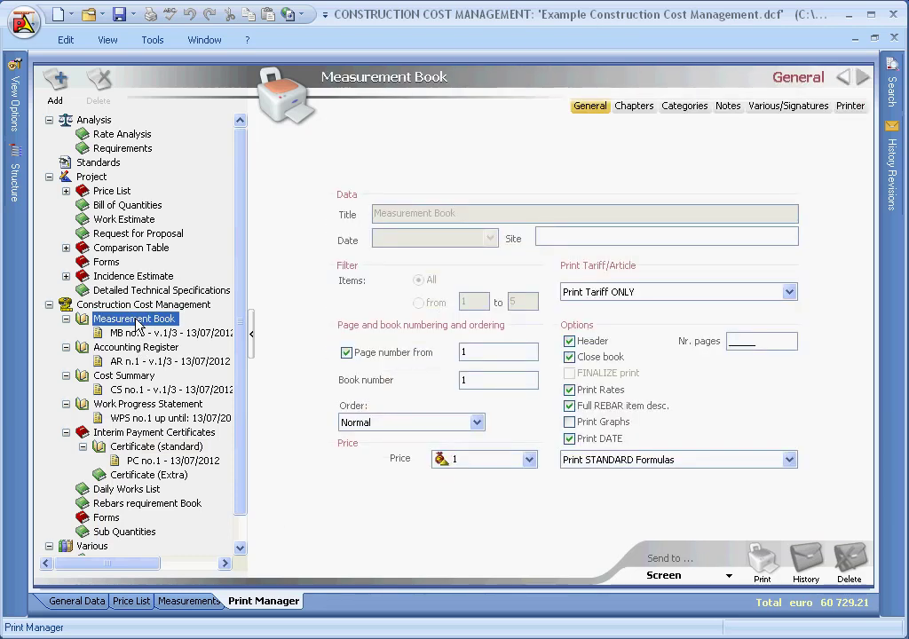
{"action": "right_click", "coordinate": [136, 326]}
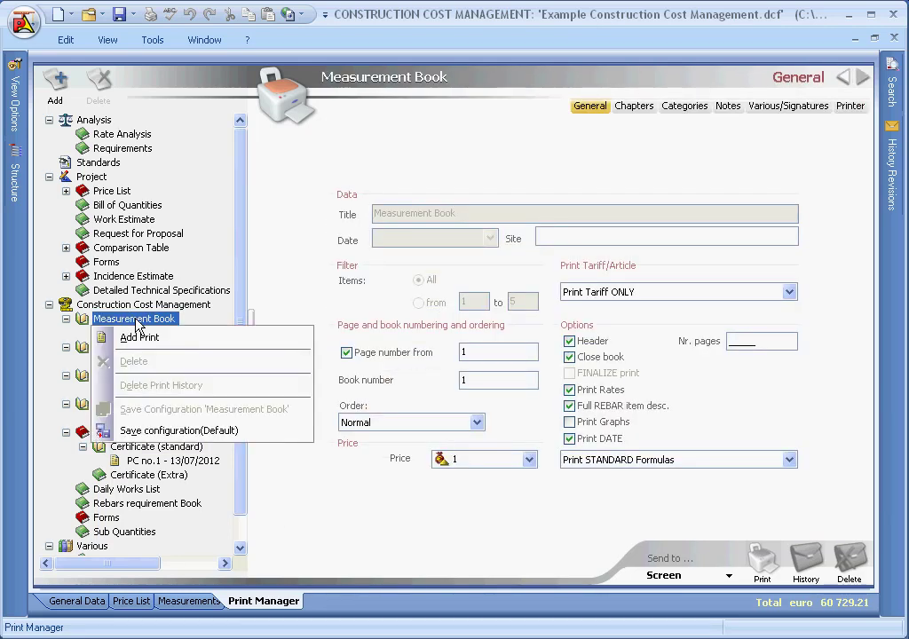
{"action": "left_click", "coordinate": [137, 337]}
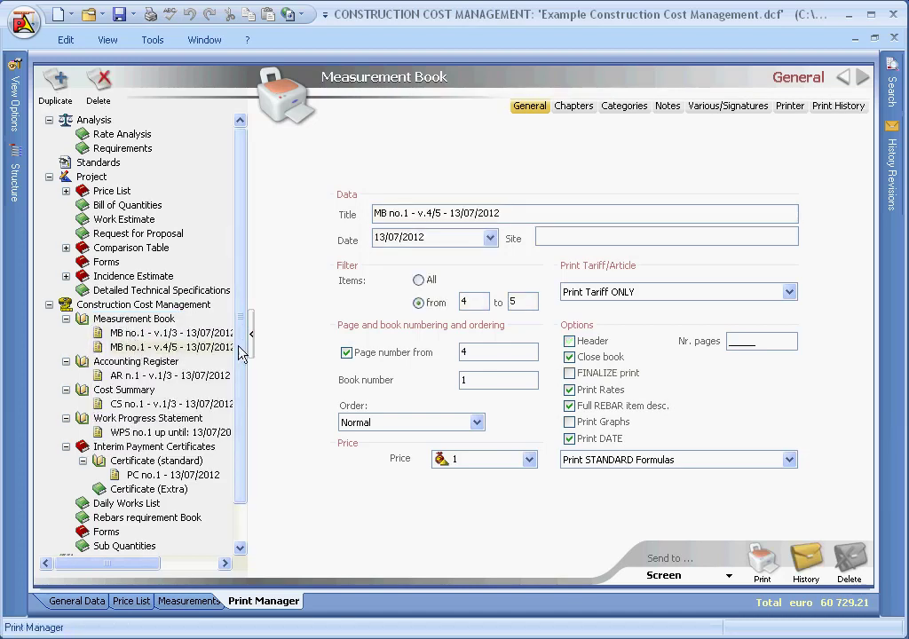
{"action": "left_click", "coordinate": [570, 374]}
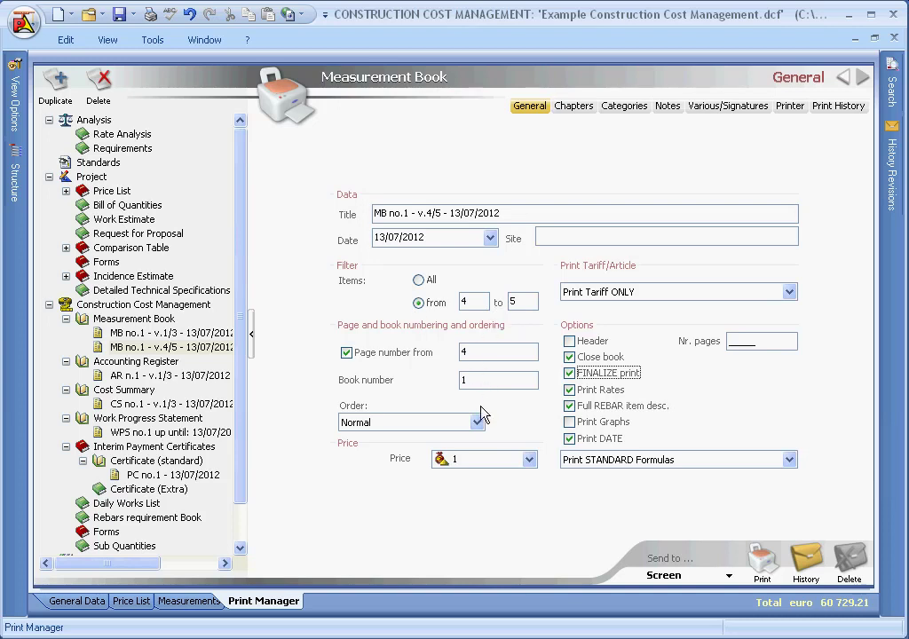
Step: Output the finalized Measurement Book print for items 4 to 5 to the screen, then close the preview
{"action": "left_click", "coordinate": [762, 560]}
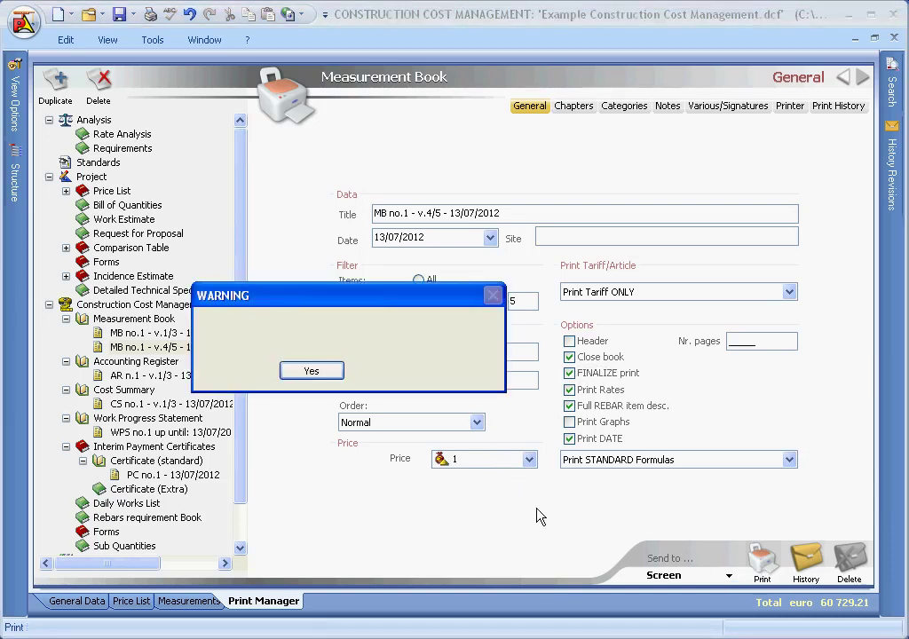
{"action": "left_click", "coordinate": [321, 372]}
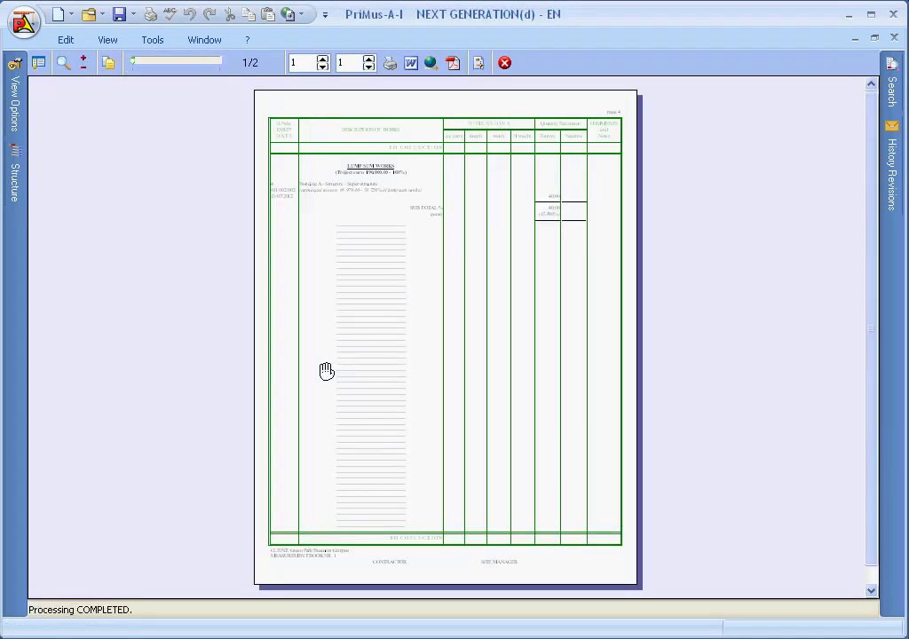
{"action": "left_click", "coordinate": [503, 64]}
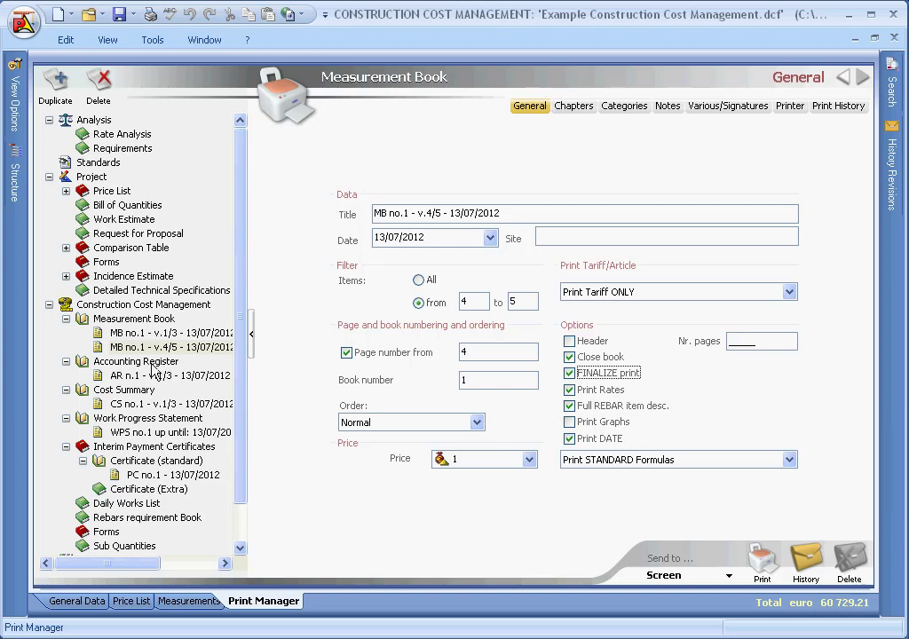
Step: Add a new Accounting Register print and enable the FINALIZE print option for it
{"action": "left_click", "coordinate": [137, 363]}
{"action": "right_click", "coordinate": [138, 364]}
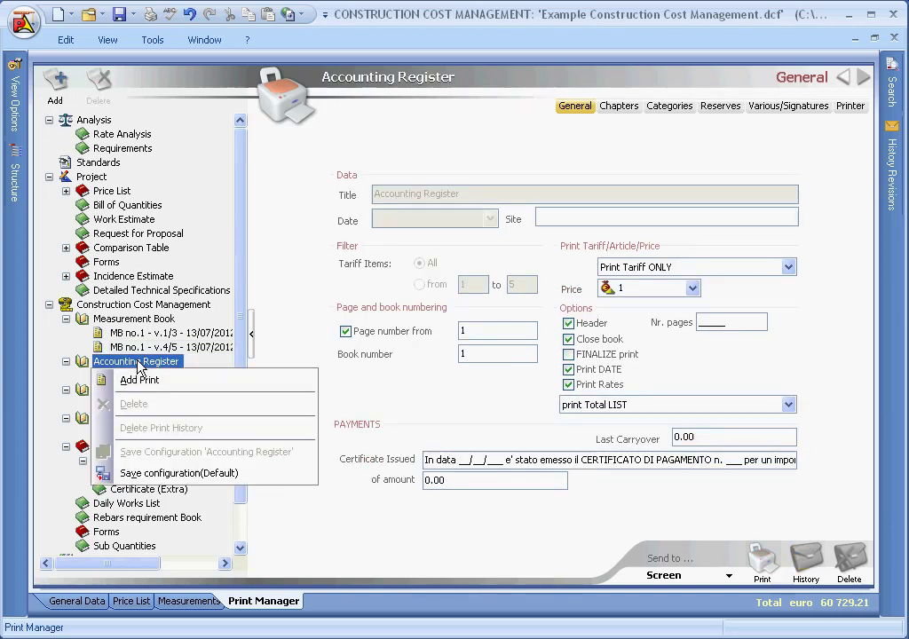
{"action": "left_click", "coordinate": [139, 380]}
{"action": "left_click", "coordinate": [135, 387]}
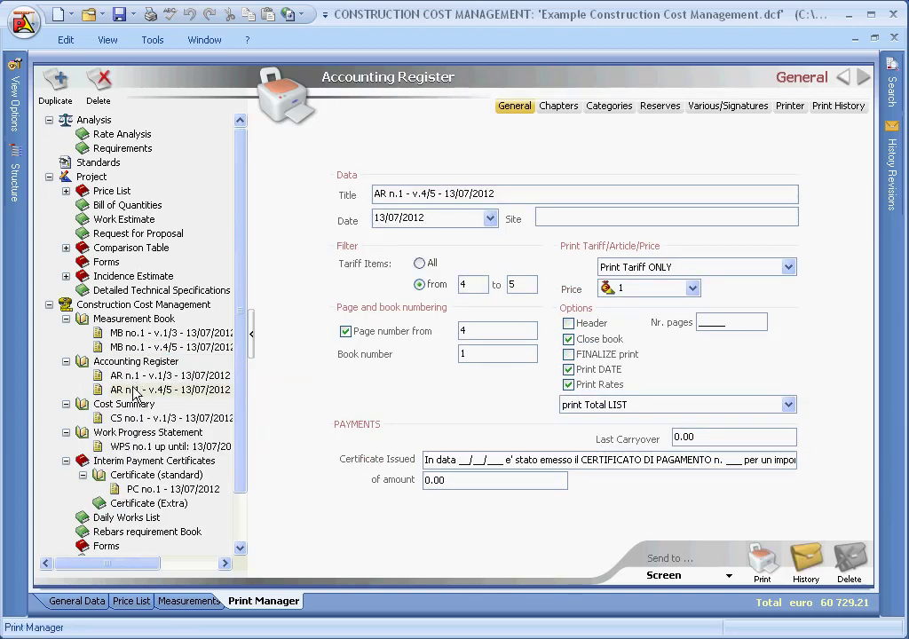
{"action": "left_click", "coordinate": [569, 356]}
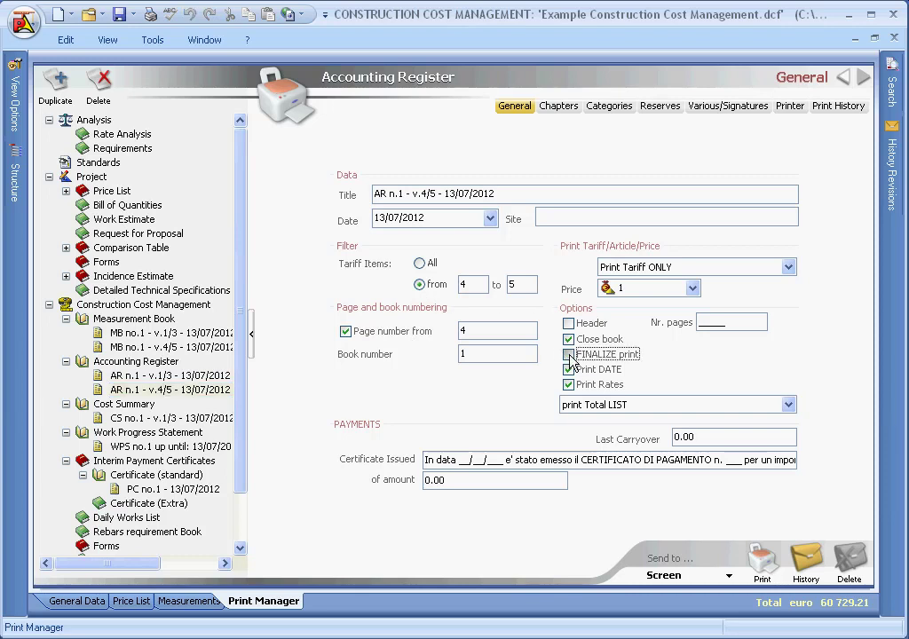
Step: Output the finalized Accounting Register print to the screen, examine its Super-structure entry up close, and close the preview
{"action": "left_click", "coordinate": [761, 567]}
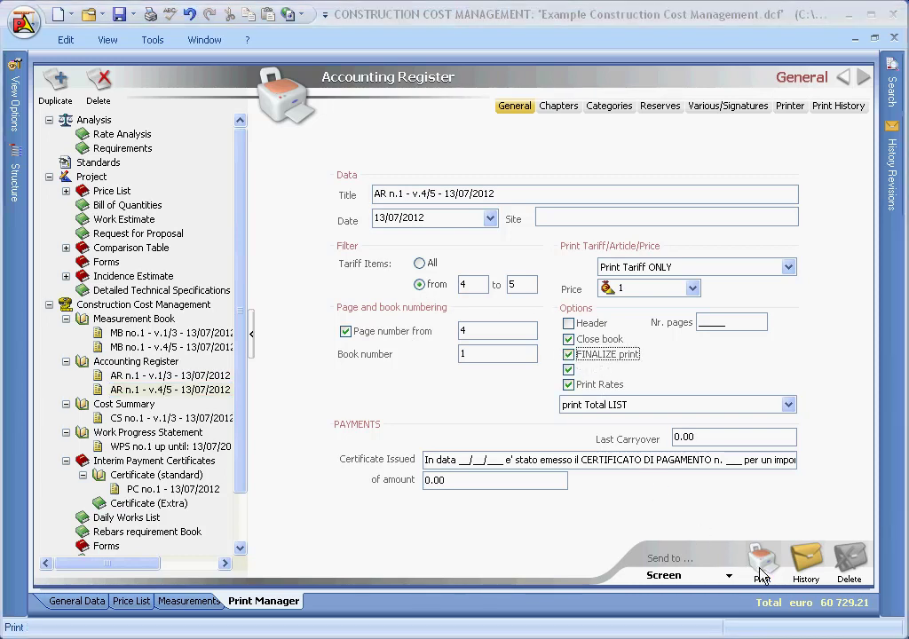
{"action": "left_click", "coordinate": [317, 372]}
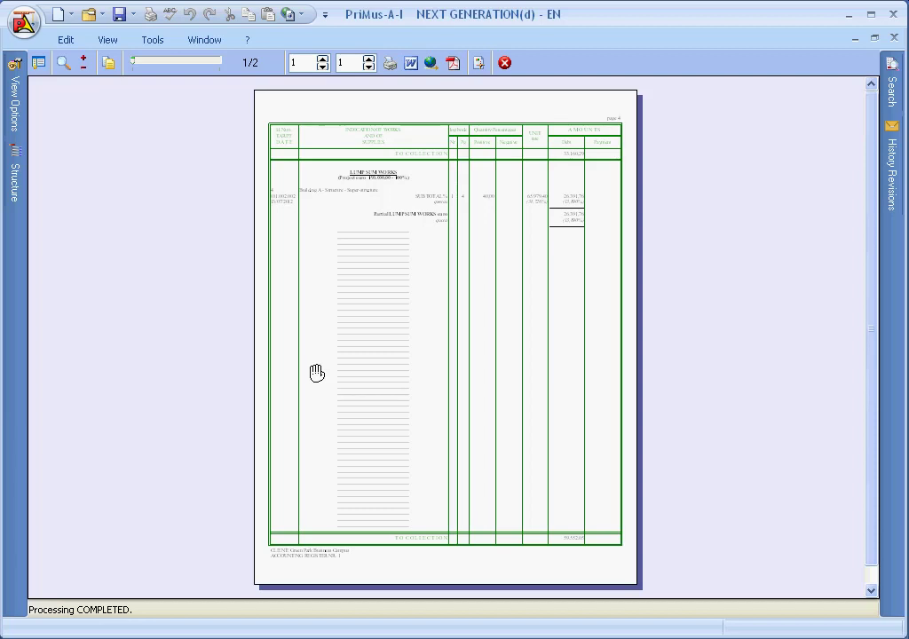
{"action": "scroll", "coordinate": [358, 309], "scroll_direction": "up", "scroll_amount": 3}
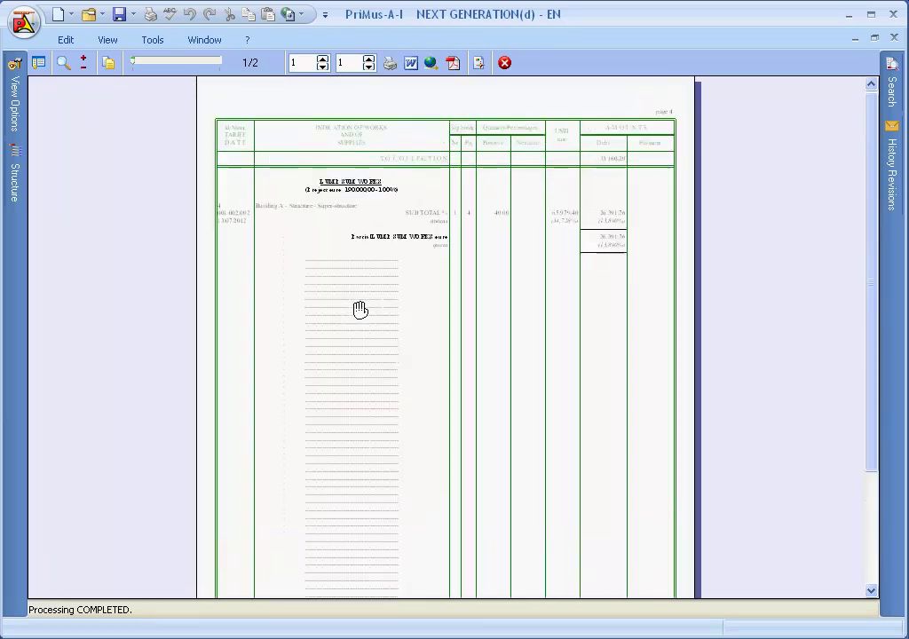
{"action": "scroll", "coordinate": [360, 309], "scroll_direction": "up", "scroll_amount": 1}
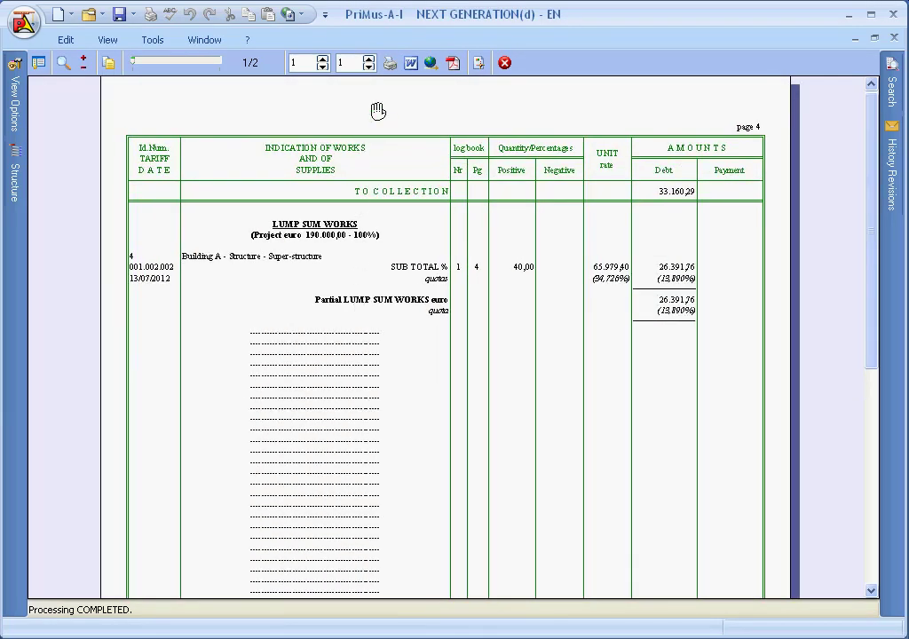
{"action": "left_click", "coordinate": [504, 63]}
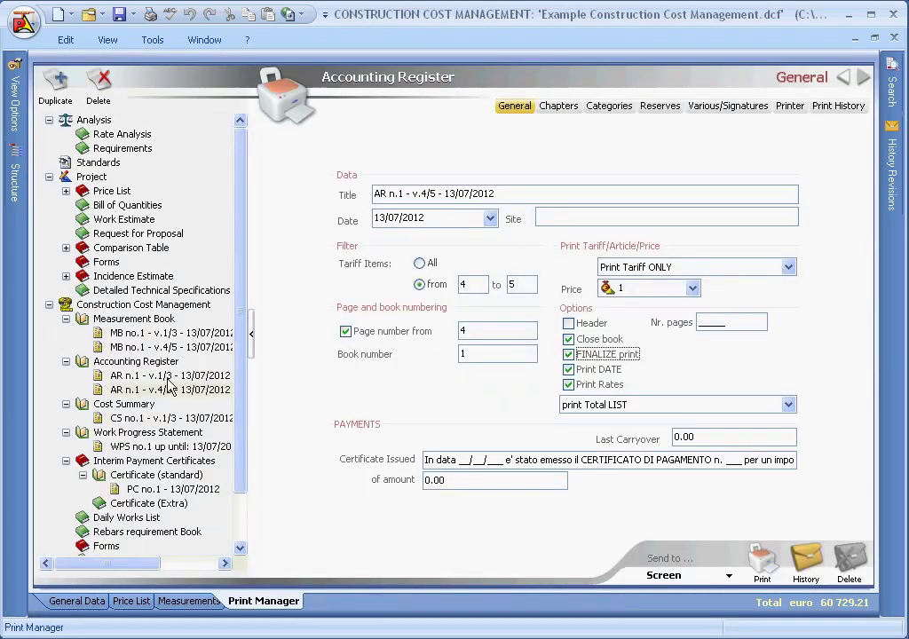
Step: Add a new Cost Summary print and enable the FINALIZE print option for it
{"action": "left_click", "coordinate": [125, 404]}
{"action": "right_click", "coordinate": [136, 406]}
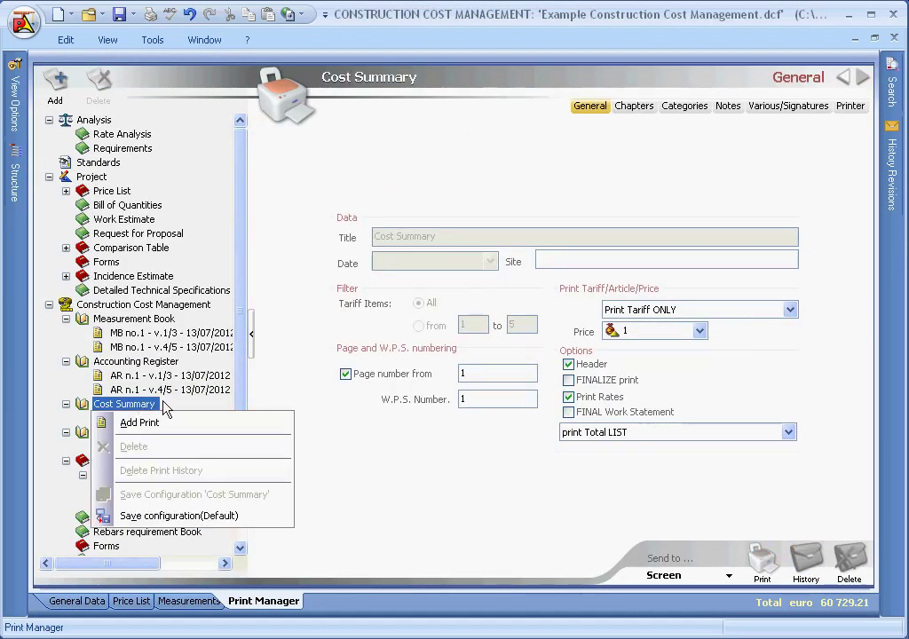
{"action": "left_click", "coordinate": [158, 420]}
{"action": "left_click", "coordinate": [163, 434]}
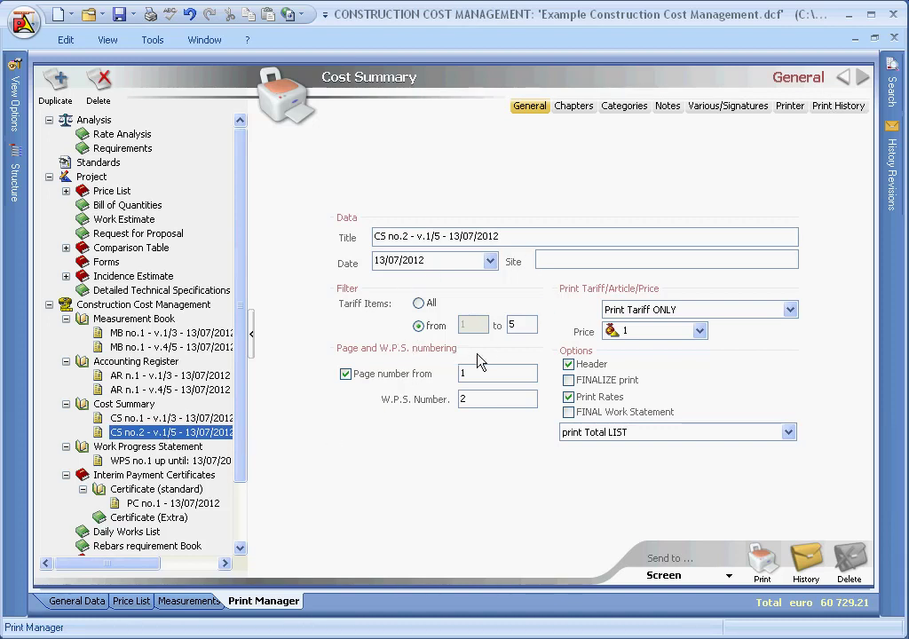
{"action": "left_click", "coordinate": [570, 381]}
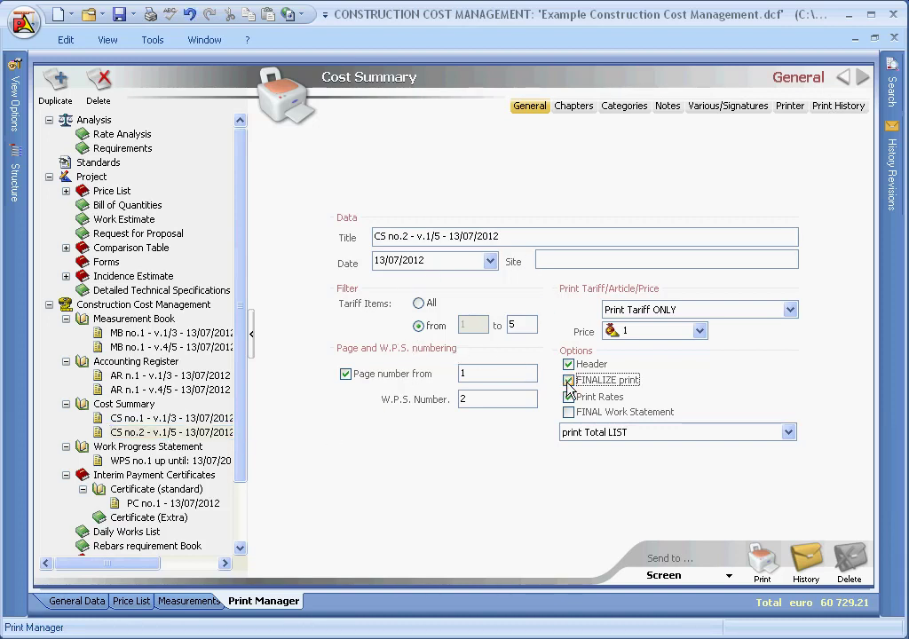
Step: Output the finalized Cost Summary print to the screen, examine the measured works on page 2, and close the preview
{"action": "left_click", "coordinate": [762, 560]}
{"action": "left_click", "coordinate": [312, 371]}
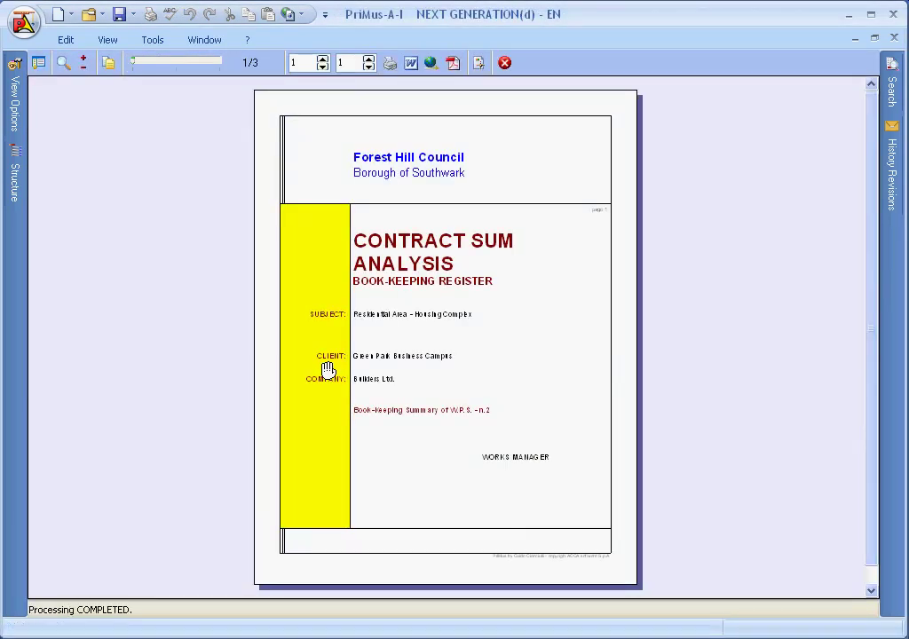
{"action": "scroll", "coordinate": [339, 357], "scroll_direction": "down", "scroll_amount": 3}
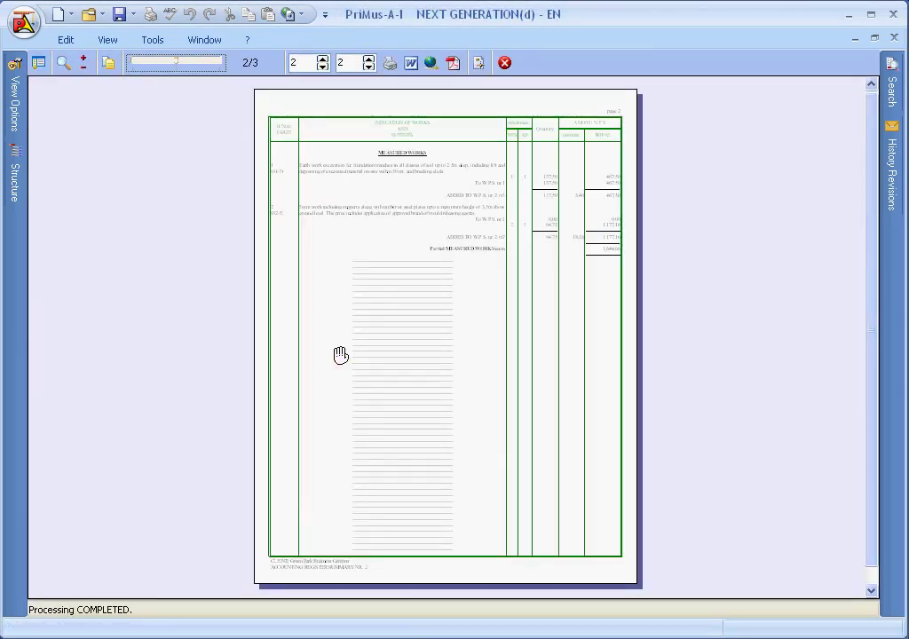
{"action": "left_click", "coordinate": [340, 356]}
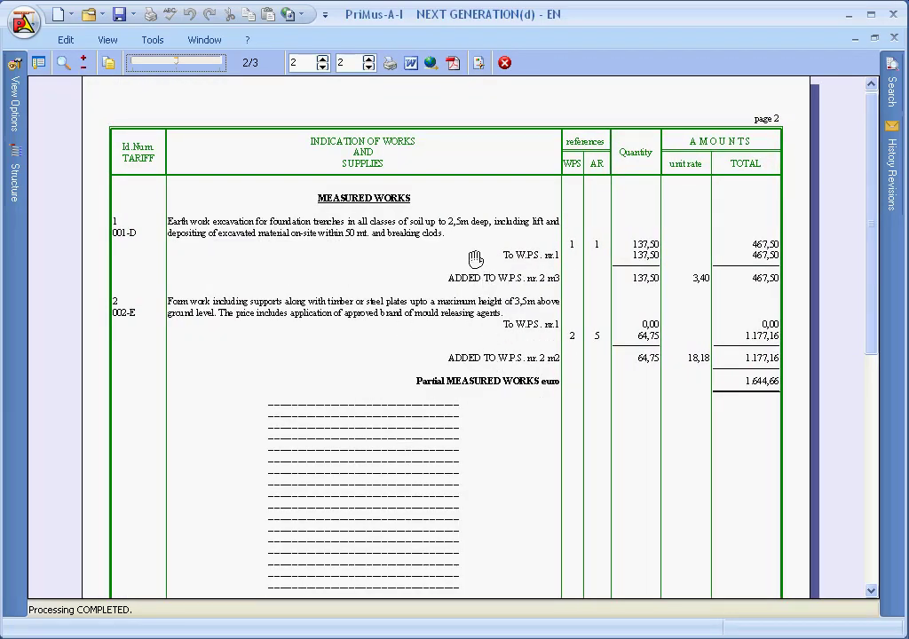
{"action": "left_click", "coordinate": [505, 62]}
Step: Add a new Work Progress Statement print and enable the FINALIZE print option for it
{"action": "left_click", "coordinate": [139, 449]}
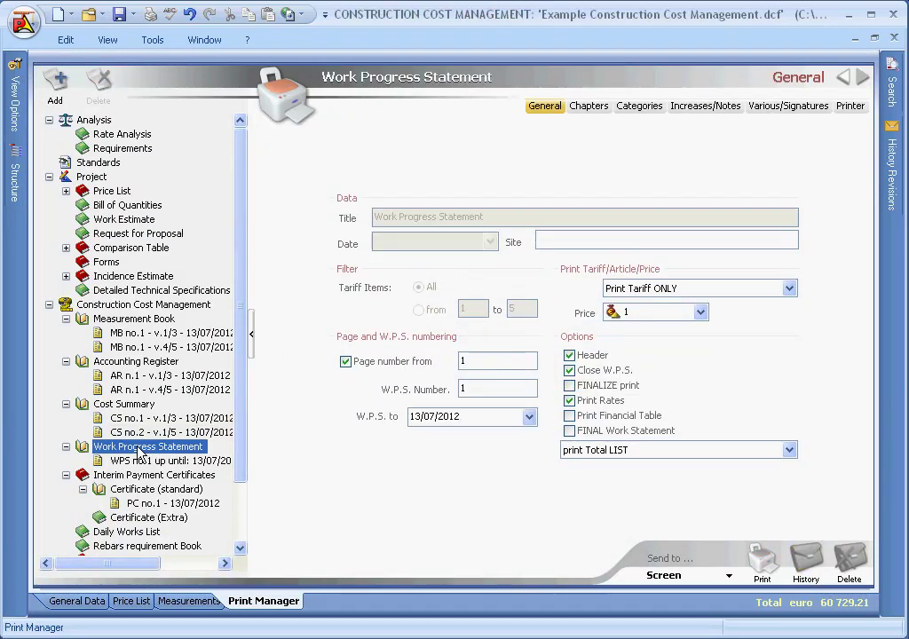
{"action": "right_click", "coordinate": [139, 453]}
{"action": "left_click", "coordinate": [138, 465]}
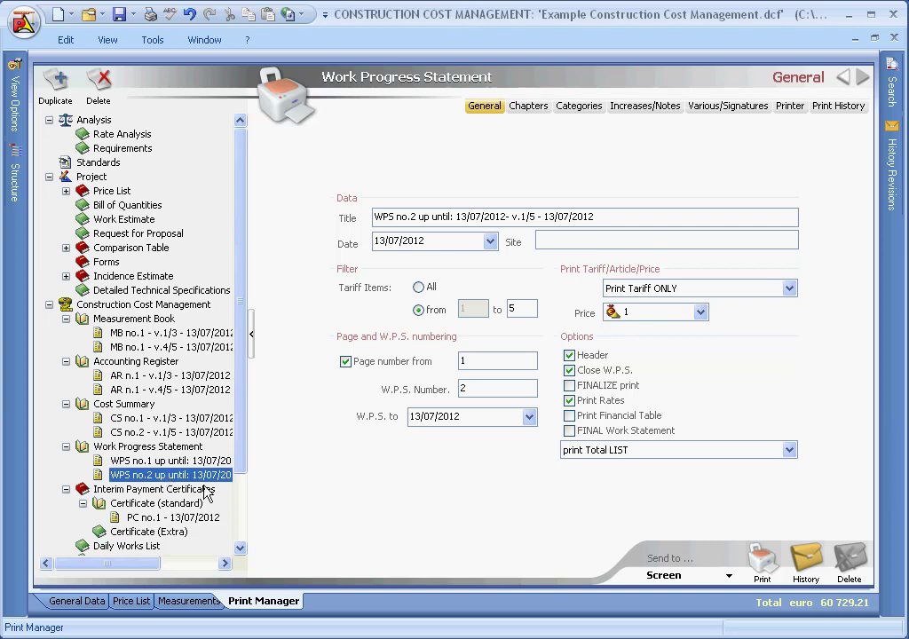
{"action": "left_click", "coordinate": [569, 386]}
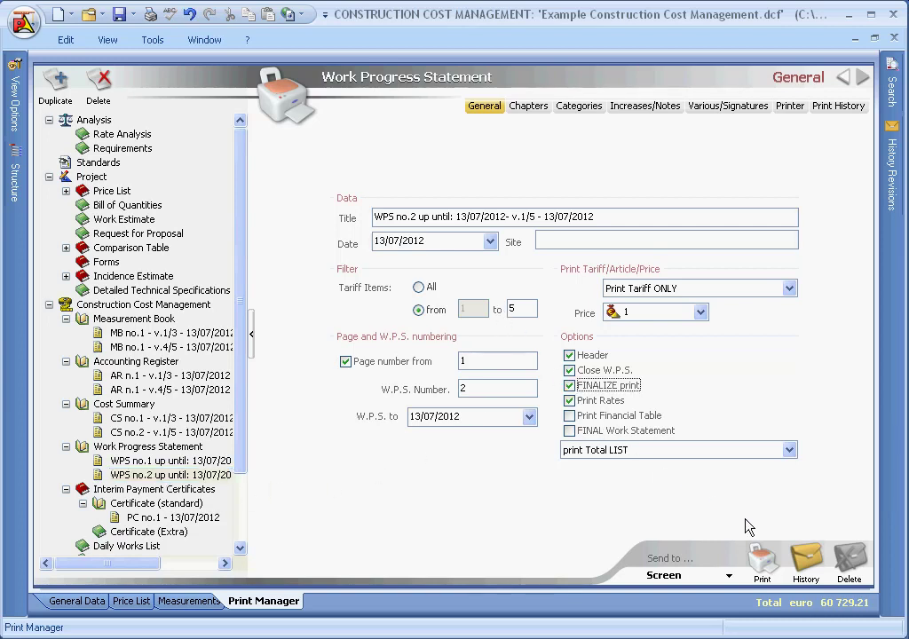
Step: Output the finalized Work Progress Statement print to the screen, then close the preview
{"action": "left_click", "coordinate": [764, 568]}
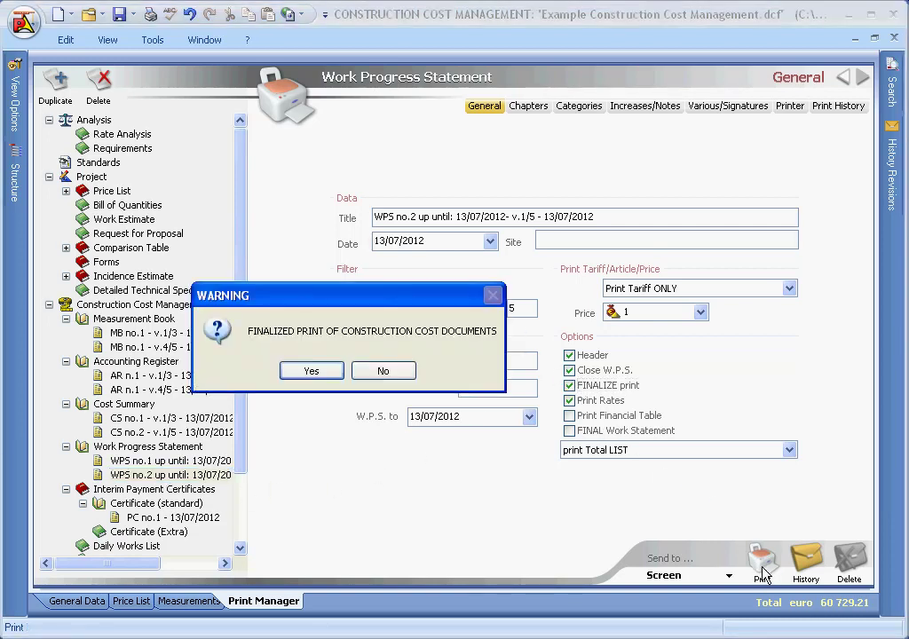
{"action": "left_click", "coordinate": [313, 372]}
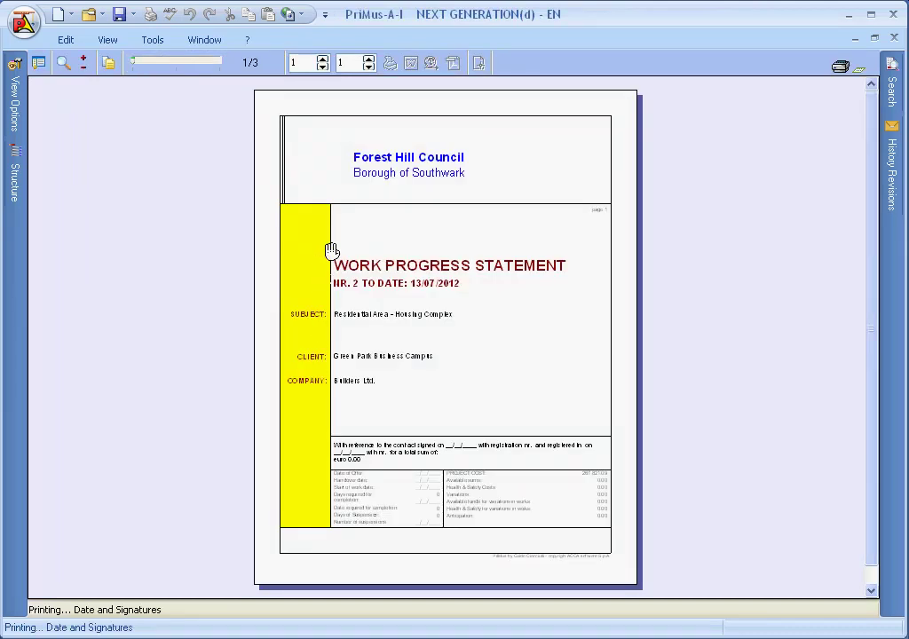
{"action": "left_click", "coordinate": [503, 64]}
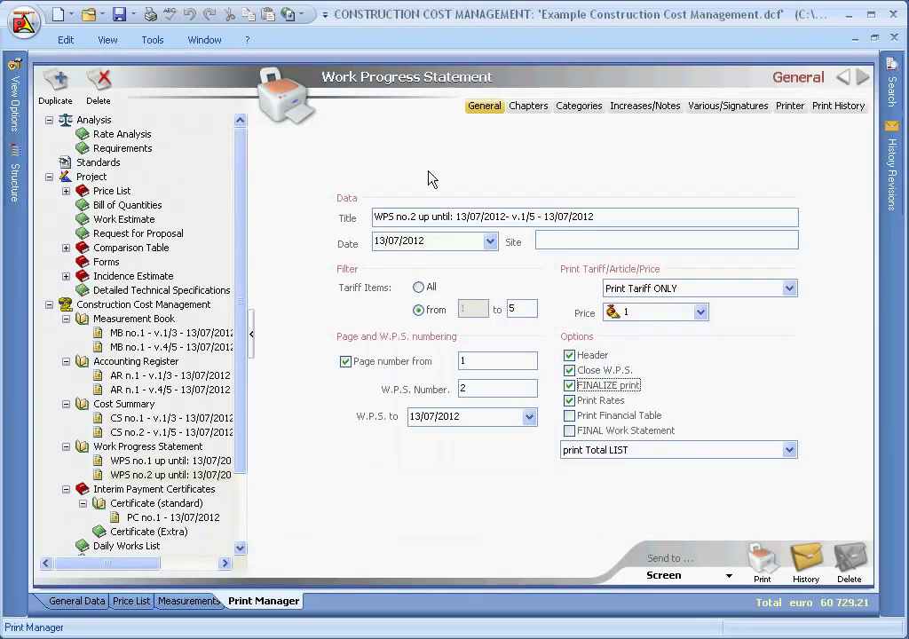
Step: Add a new Certificate (standard) print under Interim Payment Certificates
{"action": "left_click", "coordinate": [146, 505]}
{"action": "right_click", "coordinate": [112, 508]}
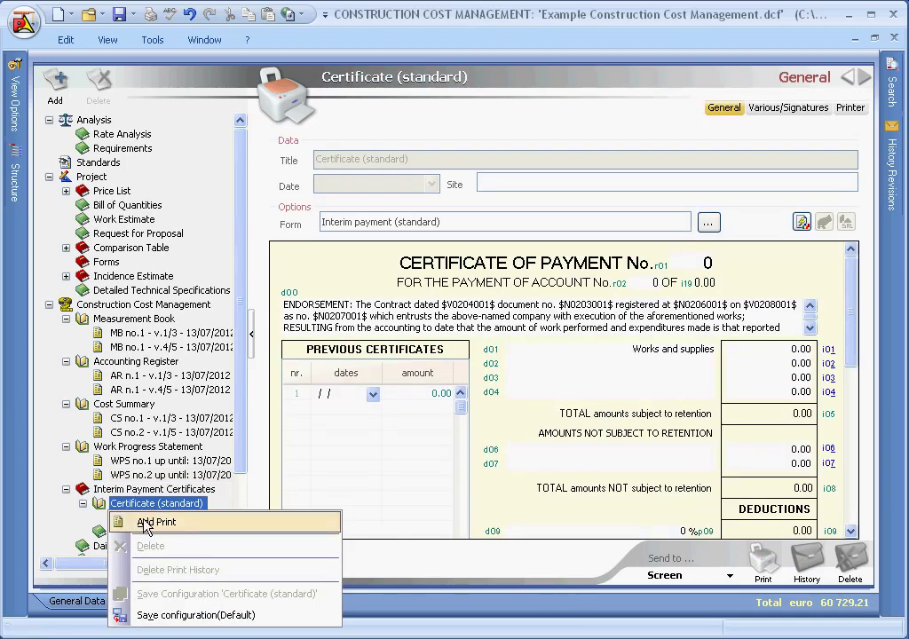
{"action": "left_click", "coordinate": [147, 523]}
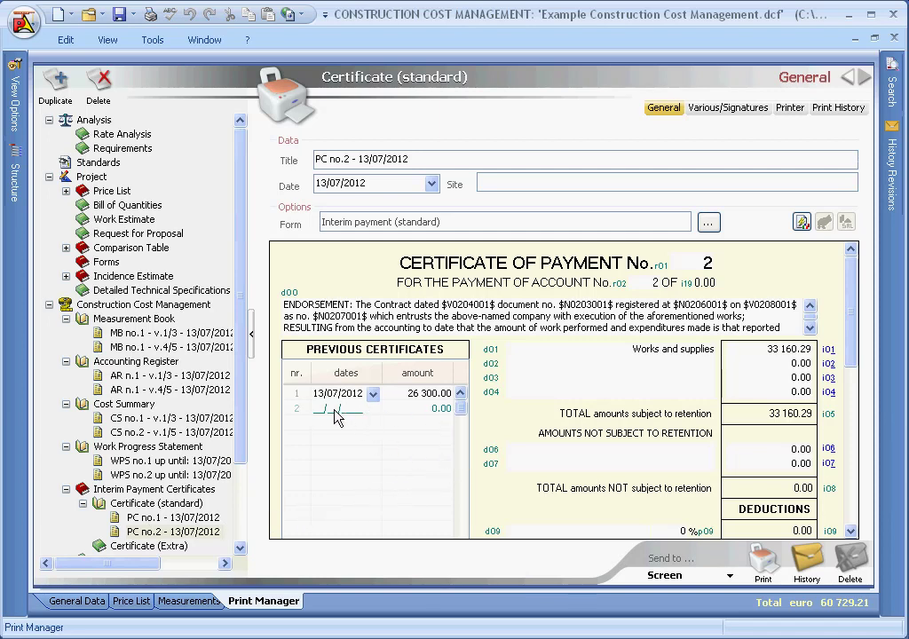
Step: Fill the new certificate's Works and supplies amount from Work Progress Statement WPS no.2
{"action": "left_click", "coordinate": [297, 409]}
{"action": "left_click", "coordinate": [827, 350]}
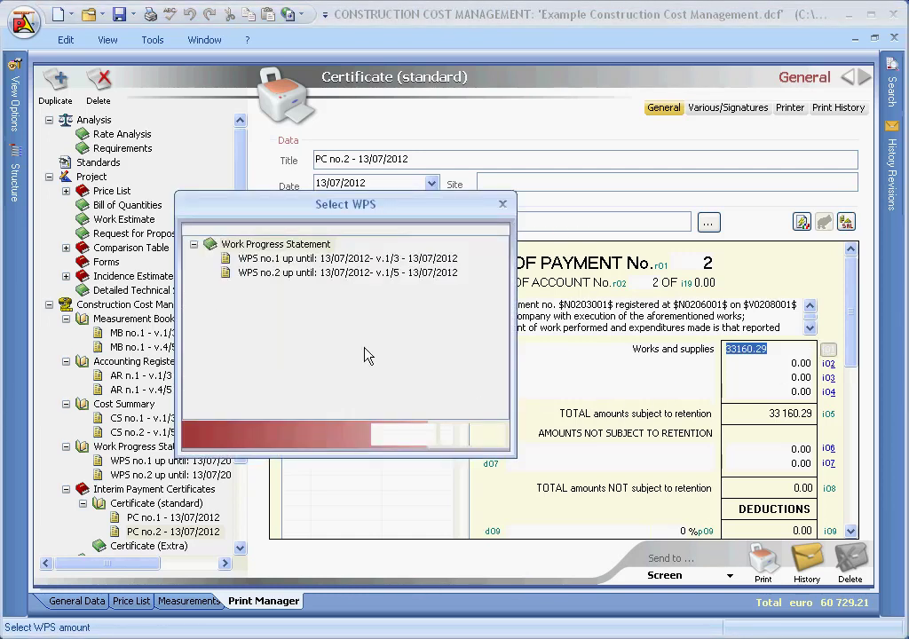
{"action": "left_click", "coordinate": [307, 275]}
{"action": "left_click", "coordinate": [403, 433]}
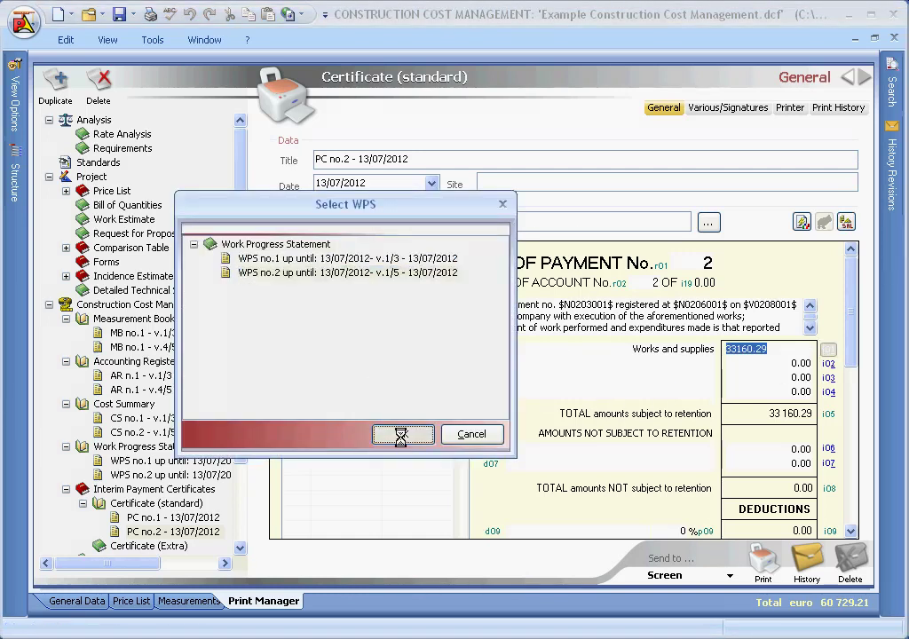
{"action": "left_click", "coordinate": [612, 378]}
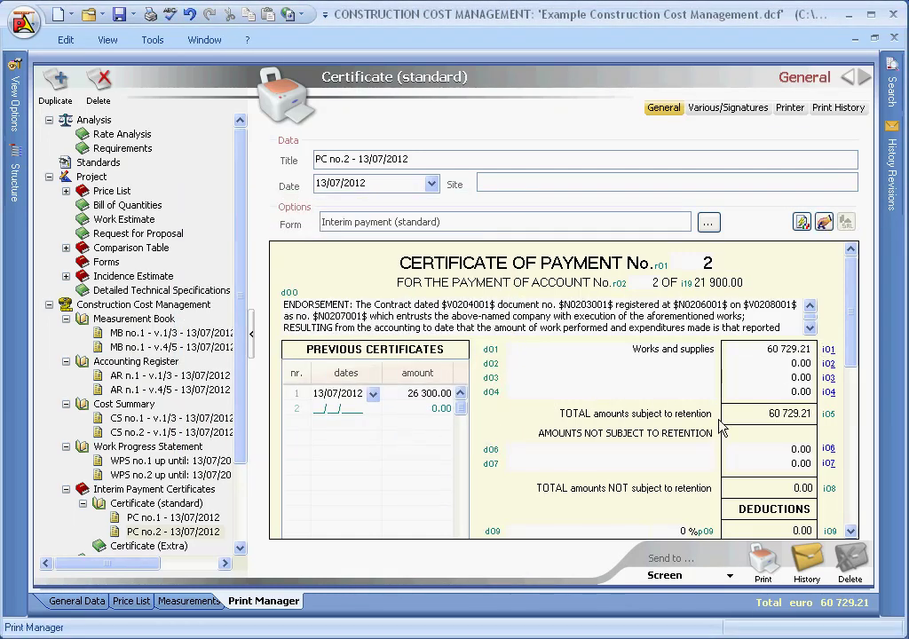
Step: Check the new payment certificate's deductions and grand total, then output the certificate to the screen
{"action": "scroll", "coordinate": [851, 513], "scroll_direction": "down", "scroll_amount": 5}
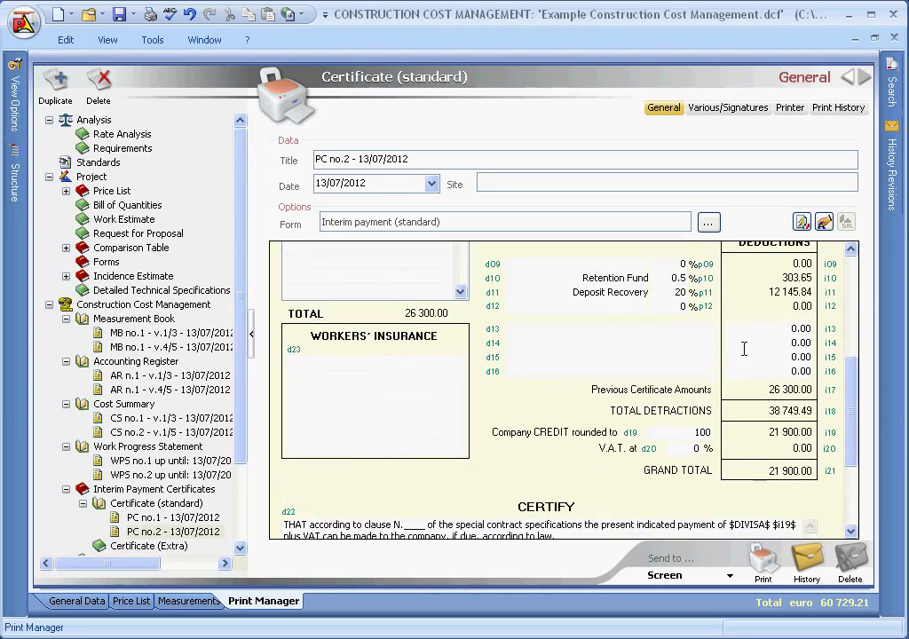
{"action": "left_click", "coordinate": [763, 559]}
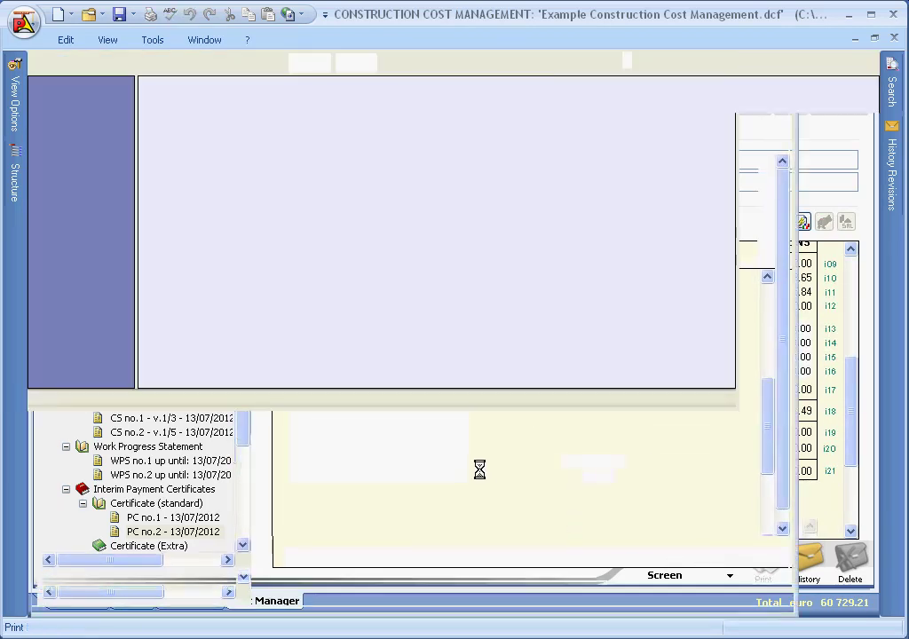